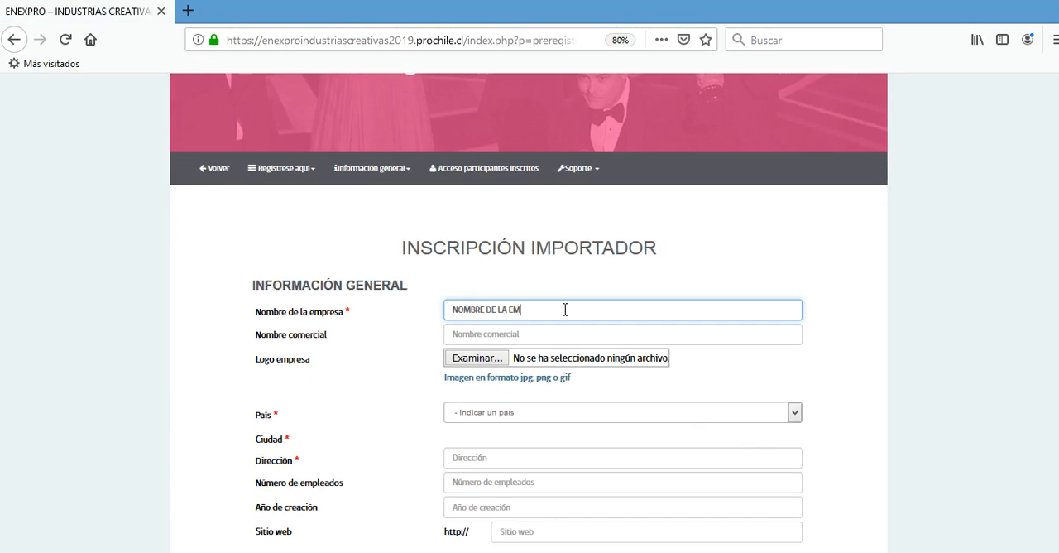
# - Enter NOMBRE COMERCIAL as the commercial name and attach the Logo image from the Imágenes folder as the company logo
pyautogui.press('Tab')
pyautogui.write('NOMBRE')
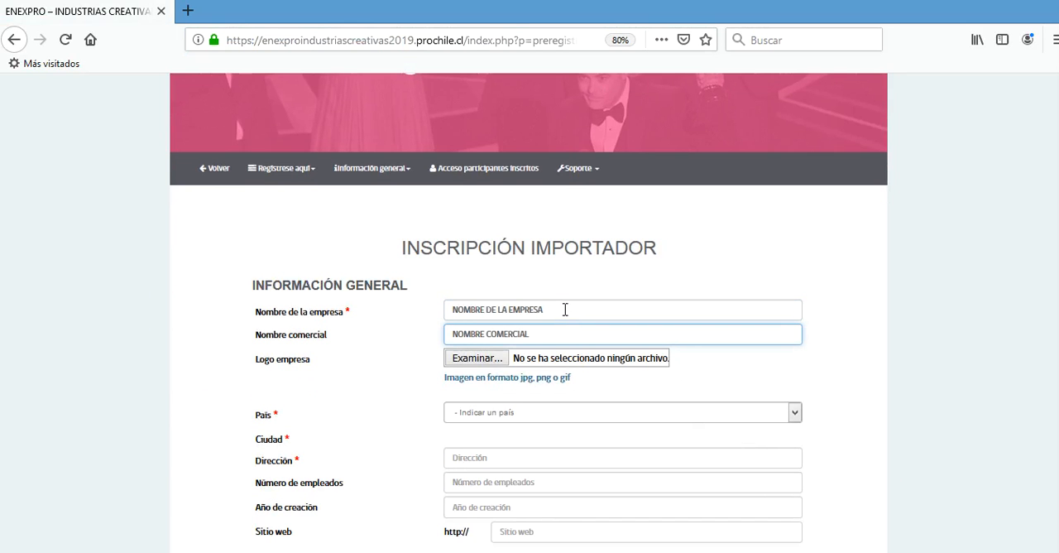
pyautogui.click(471, 361)
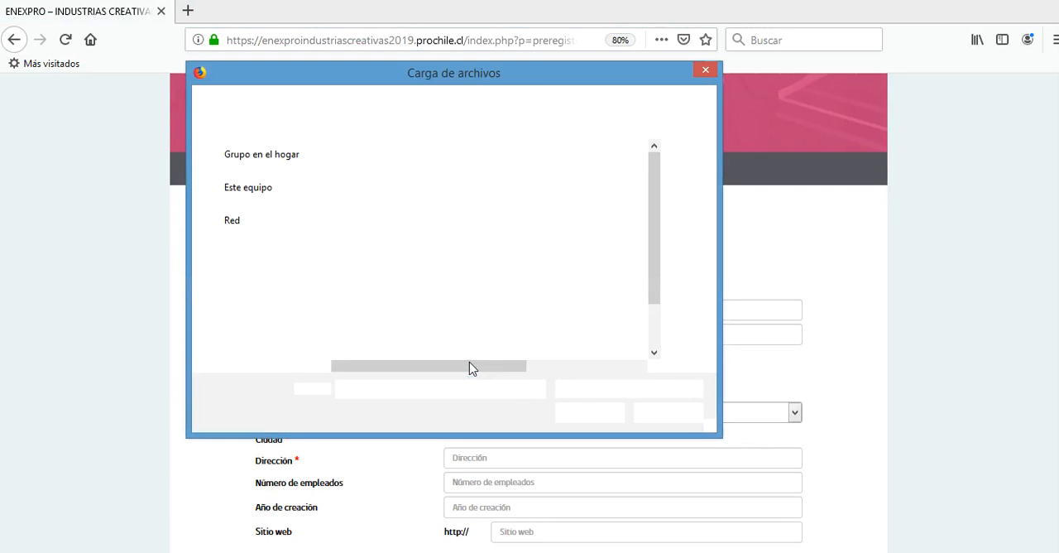
pyautogui.click(252, 270)
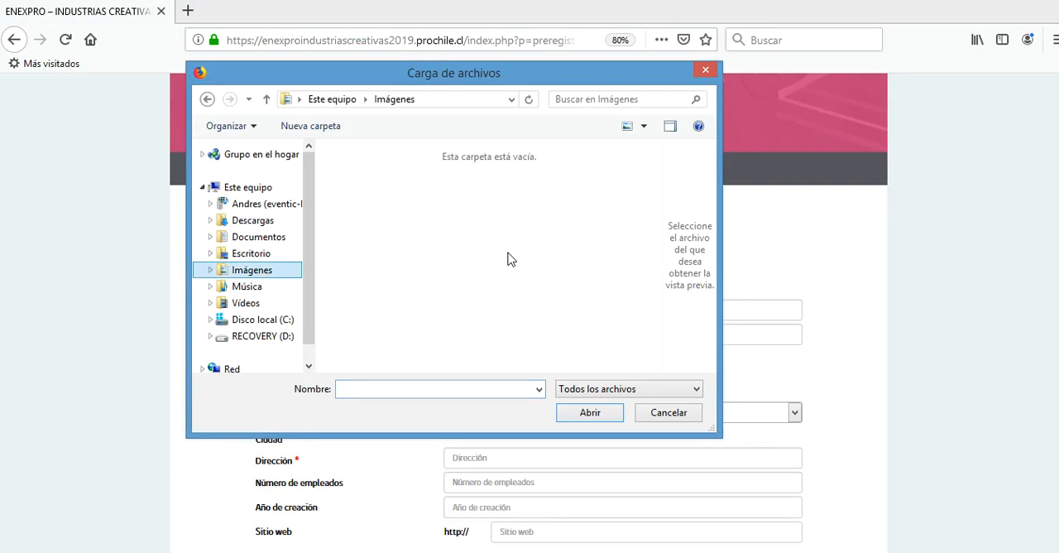
pyautogui.click(596, 225)
pyautogui.click(588, 413)
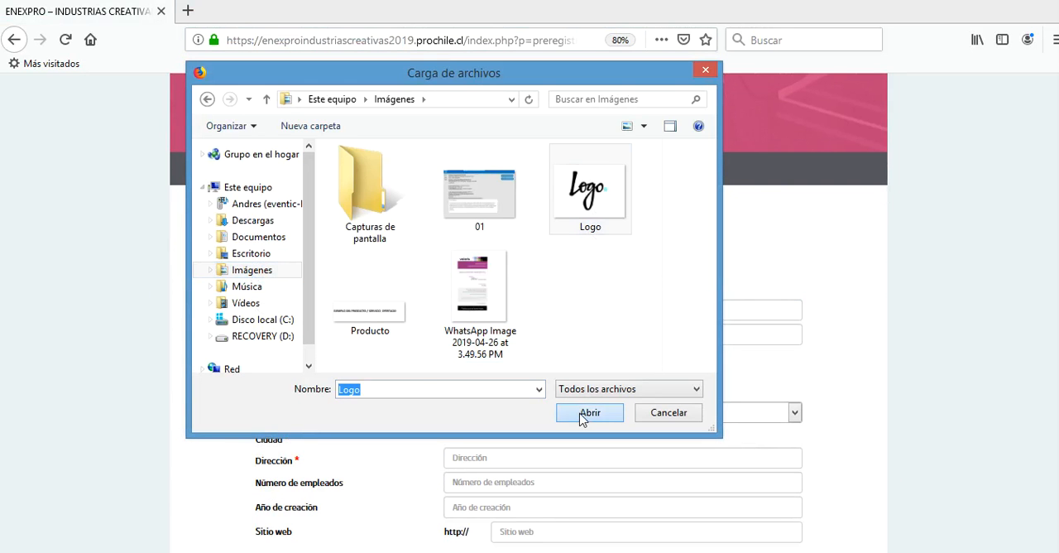
# - Set the company's country to Argentina and enter its CUIT tax number
pyautogui.scroll(-3, 921, 346)
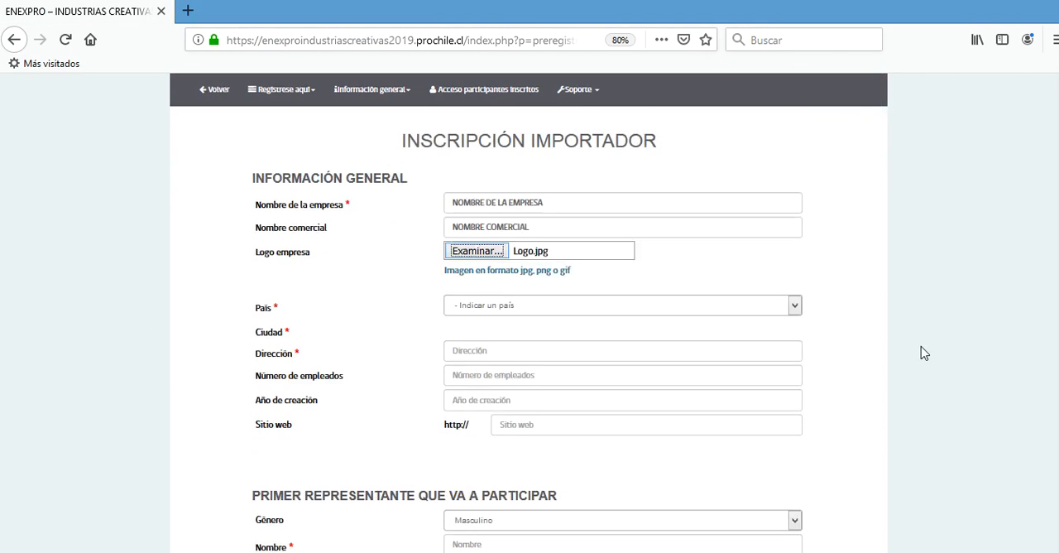
pyautogui.click(794, 247)
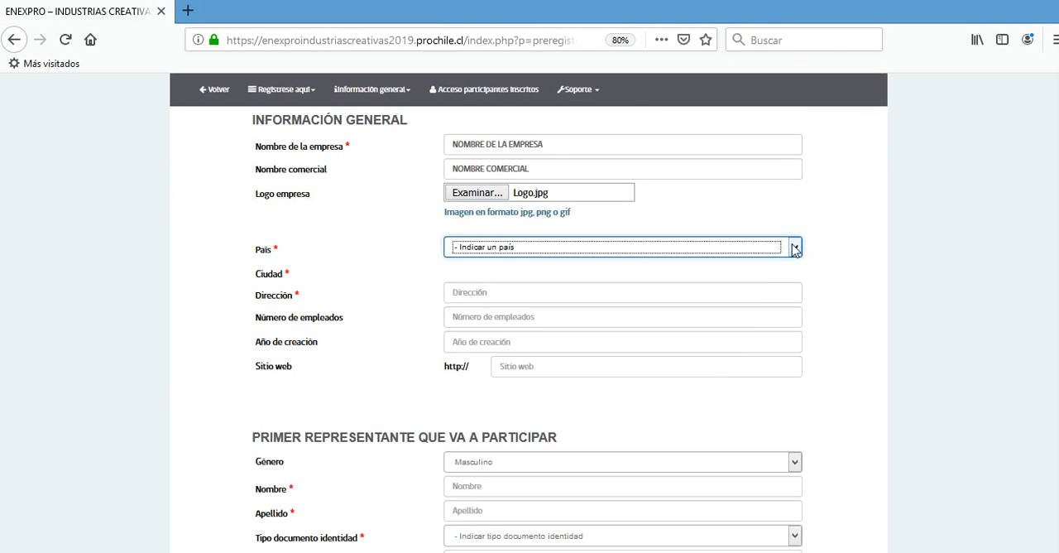
pyautogui.click(794, 248)
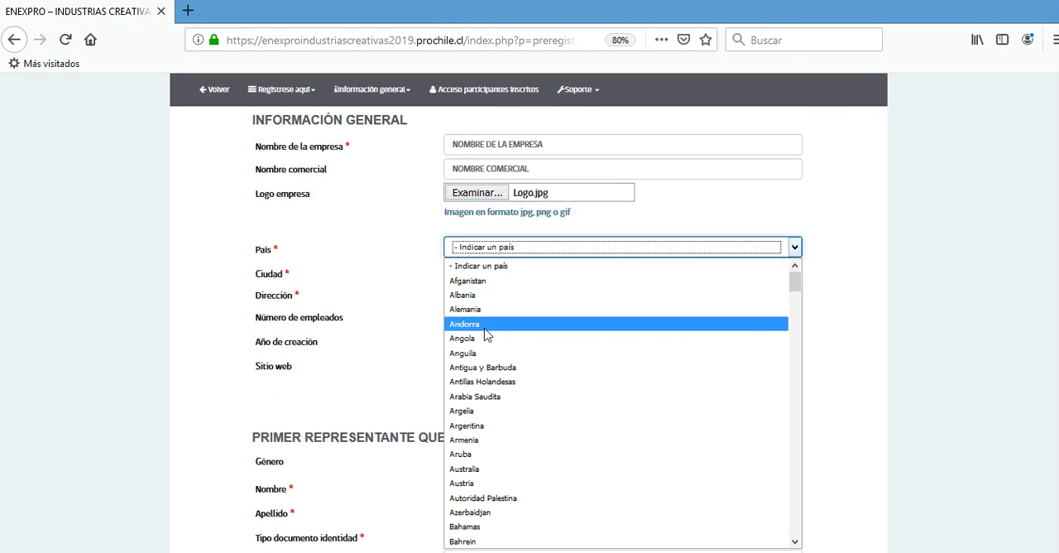
pyautogui.click(501, 426)
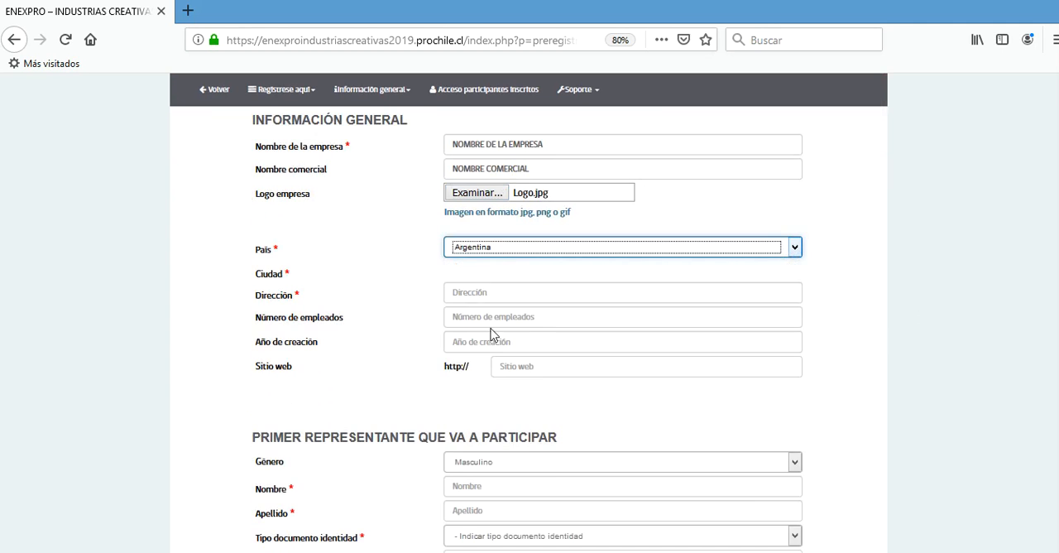
pyautogui.click(522, 271)
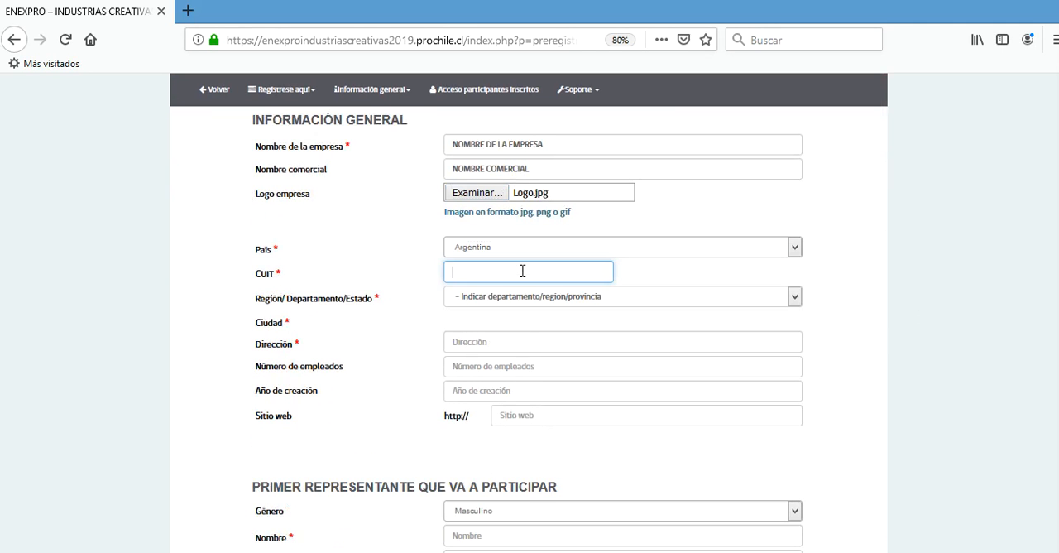
pyautogui.write('111111')
# - Set the company's region to BuenosAires and its city to Ayacucho
pyautogui.click(515, 291)
pyautogui.click(646, 296)
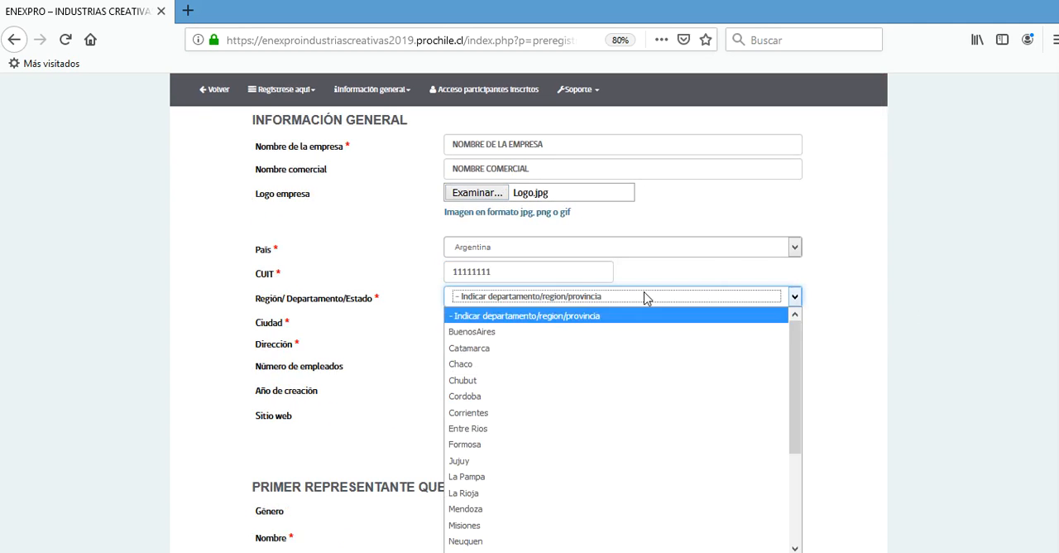
pyautogui.click(605, 331)
pyautogui.click(560, 322)
pyautogui.click(560, 322)
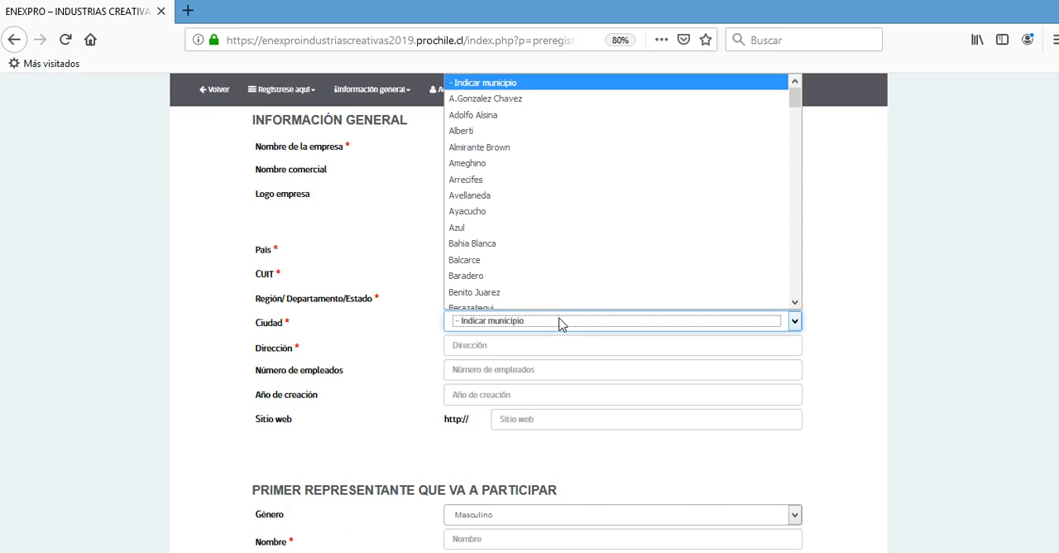
pyautogui.click(529, 207)
# - Fill in the company's address as DIRECCION and its number of employees as 10
pyautogui.click(511, 345)
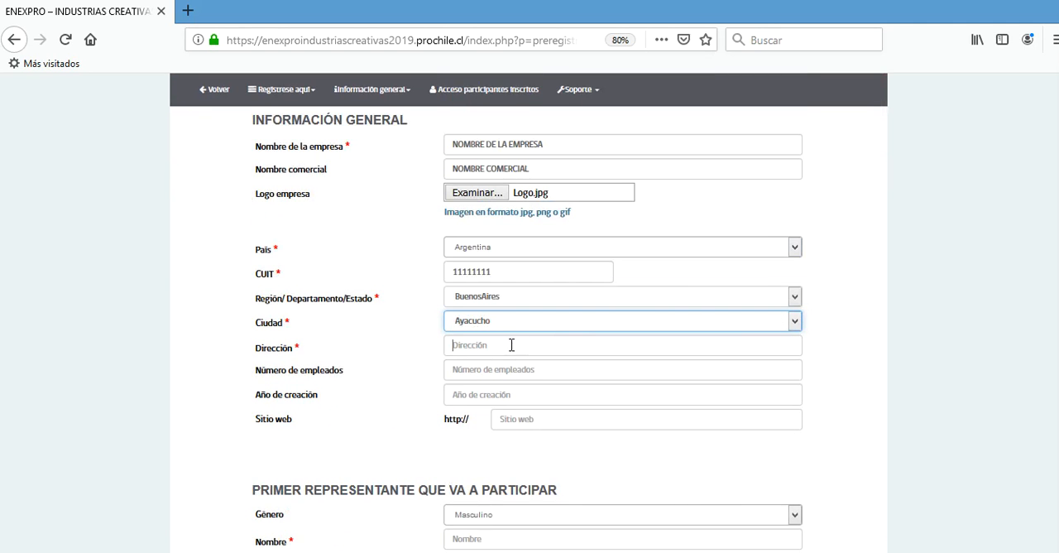
pyautogui.write('DIRECCION')
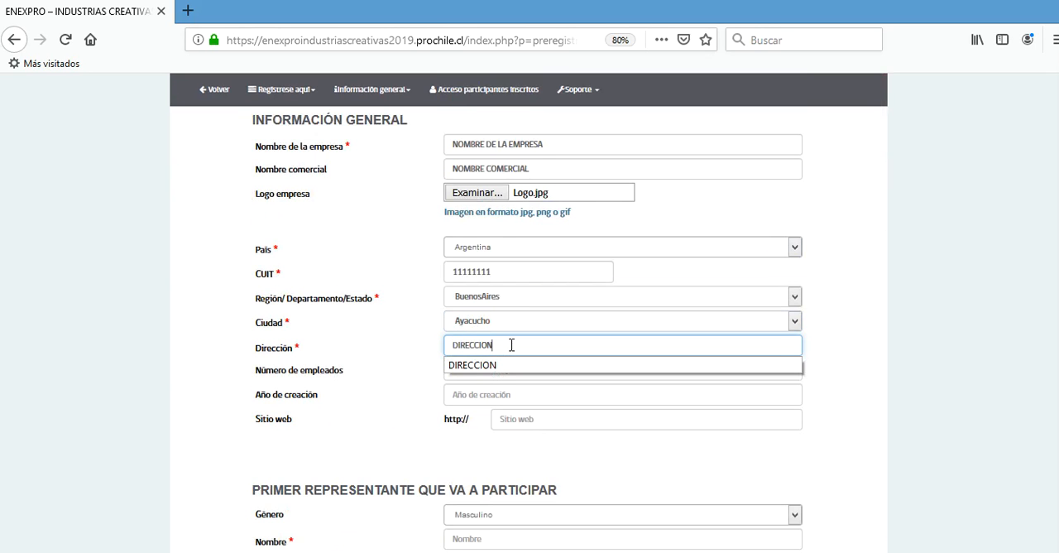
pyautogui.click(393, 379)
pyautogui.click(518, 369)
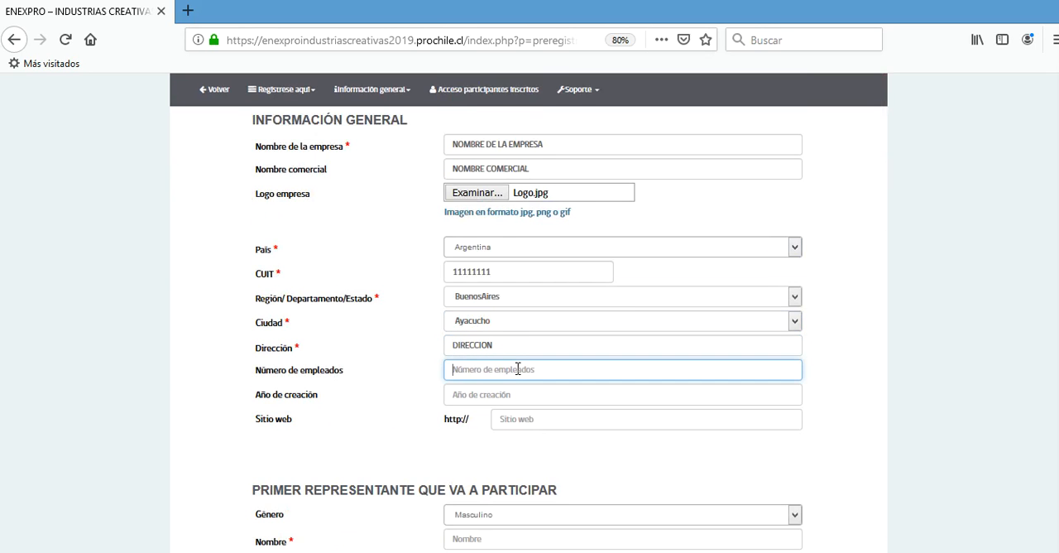
pyautogui.write('10')
pyautogui.click(470, 392)
pyautogui.click(474, 394)
pyautogui.write('2010')
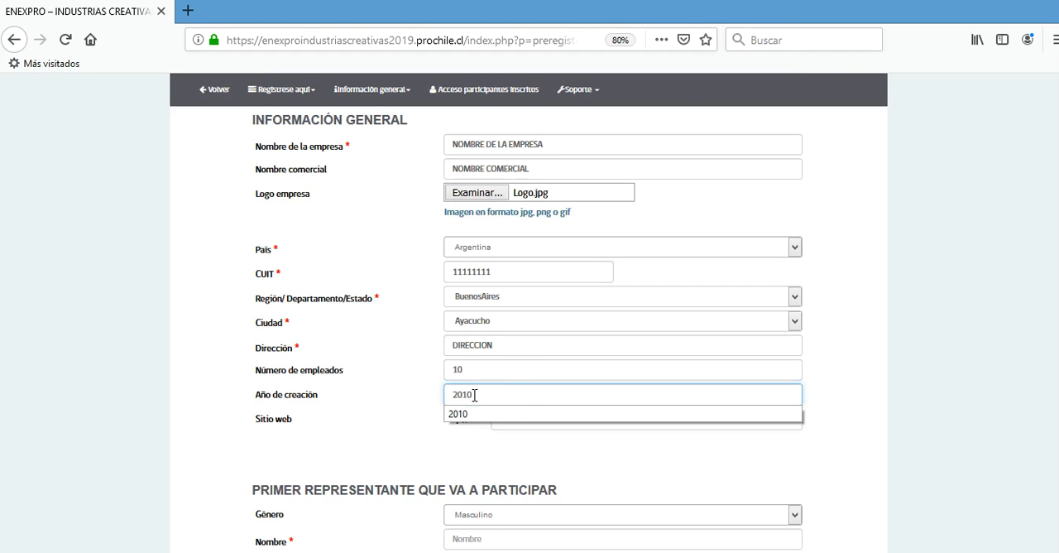
pyautogui.click(495, 406)
pyautogui.click(526, 416)
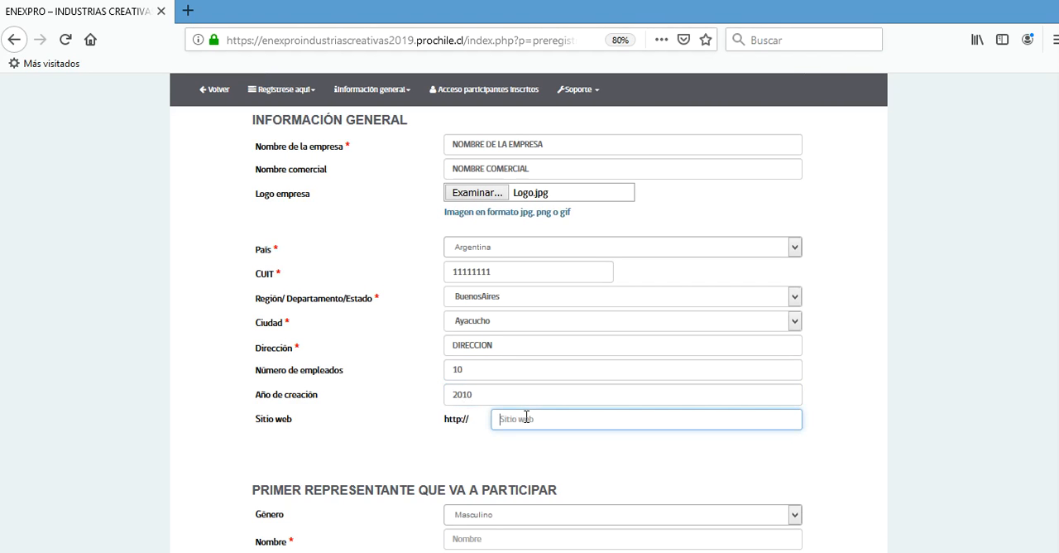
pyautogui.write('www.ejemplo.com')
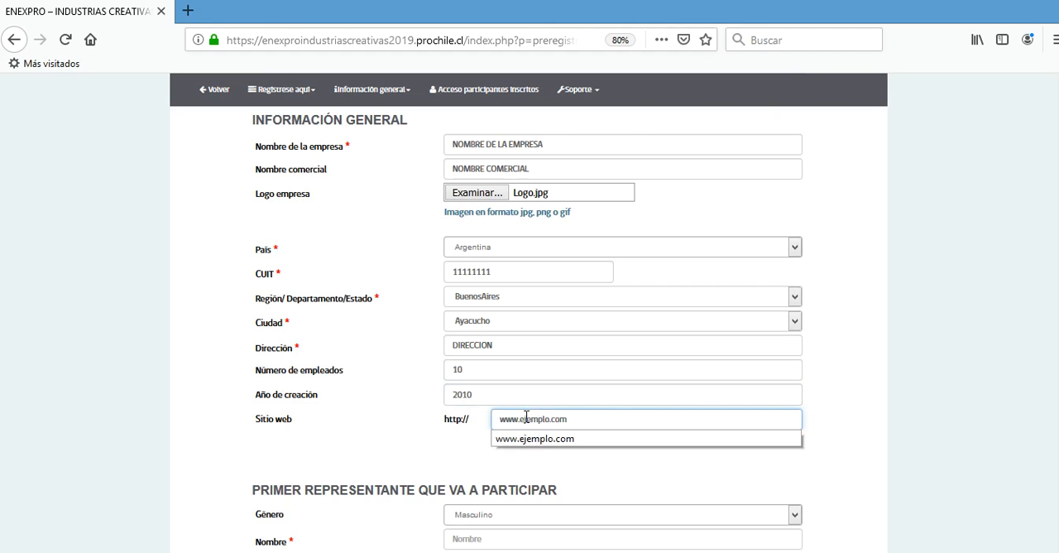
pyautogui.click(396, 428)
# - For the first representative, keep the gender Masculino and enter NOMBRE as first name and APELLIDO as last name
pyautogui.scroll(-3, 396, 428)
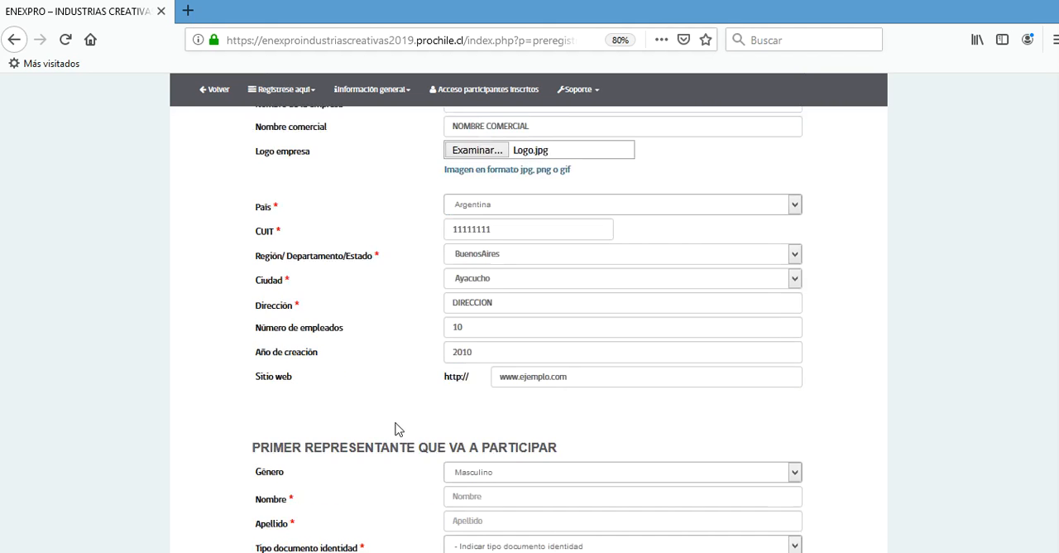
pyautogui.click(577, 390)
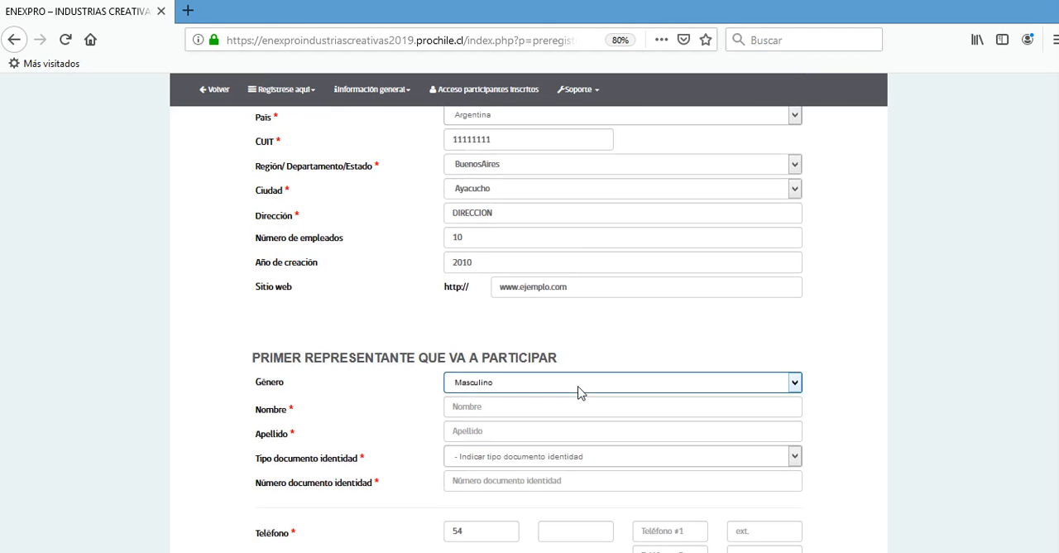
pyautogui.click(580, 394)
pyautogui.click(572, 405)
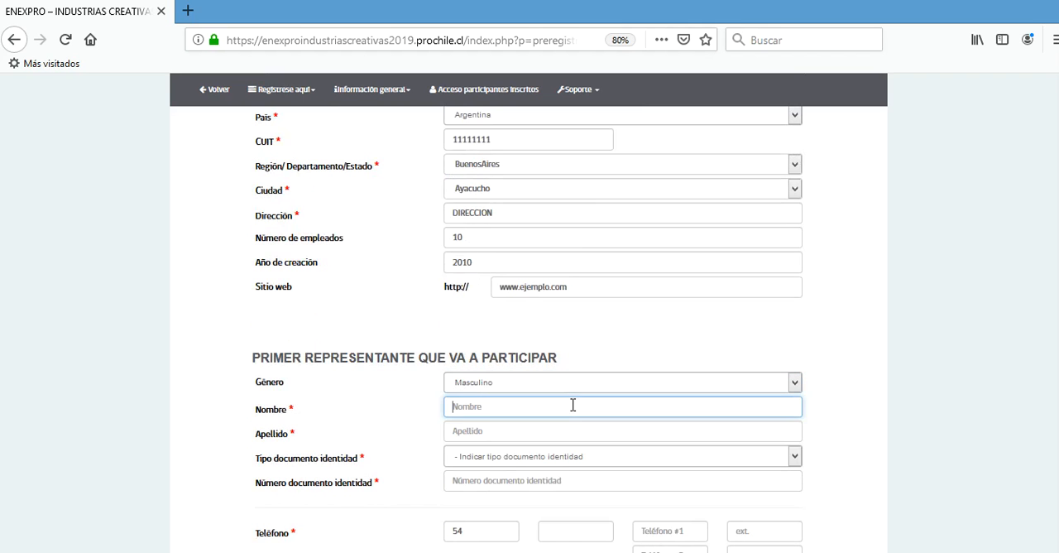
pyautogui.write('NOMBRE')
pyautogui.press('Tab')
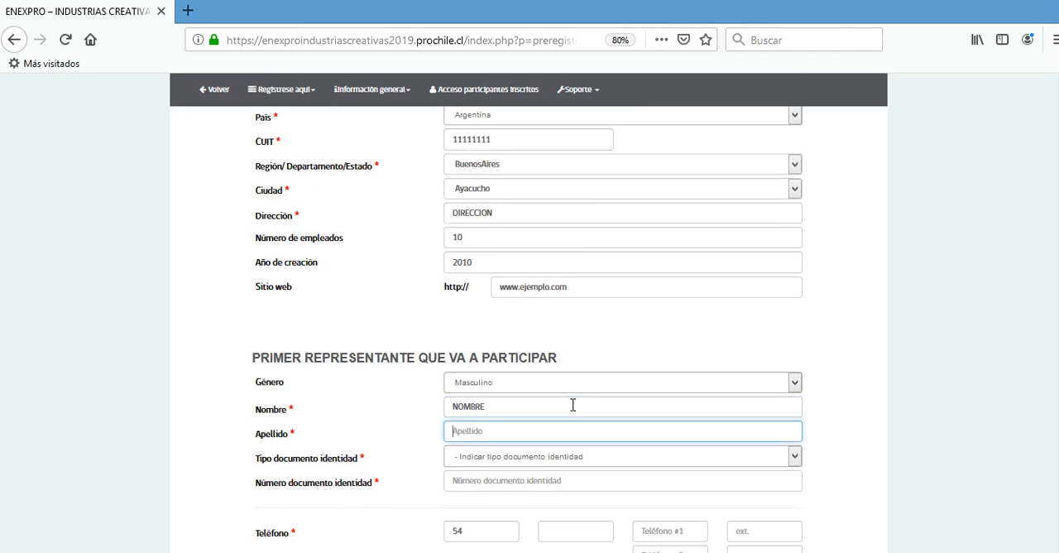
pyautogui.write('APELLIDO')
pyautogui.press('Tab')
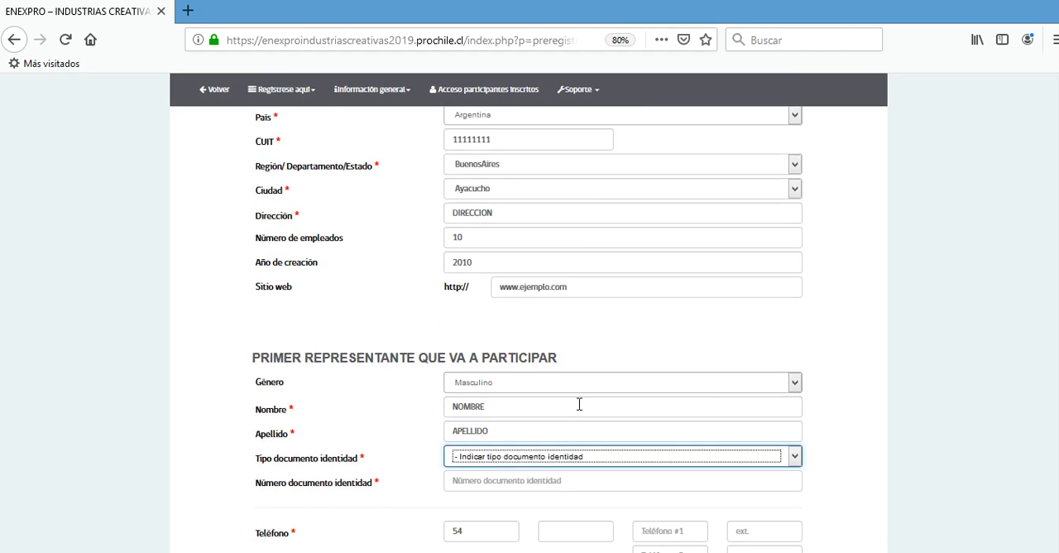
# - Set the representative's identity document type to Cédula/tarjeta ciudadanía and enter the document number
pyautogui.scroll(-3, 869, 385)
pyautogui.click(579, 259)
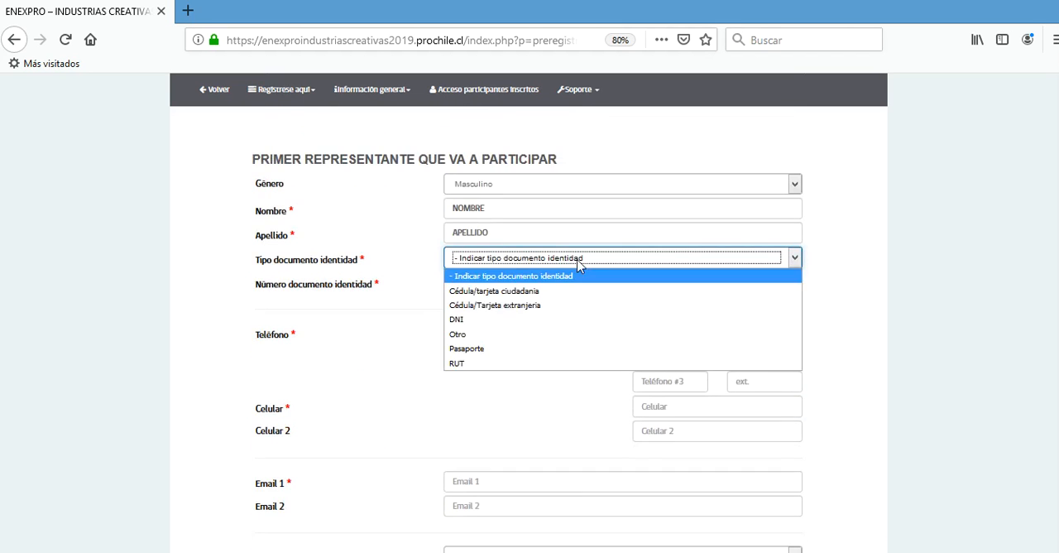
pyautogui.click(575, 293)
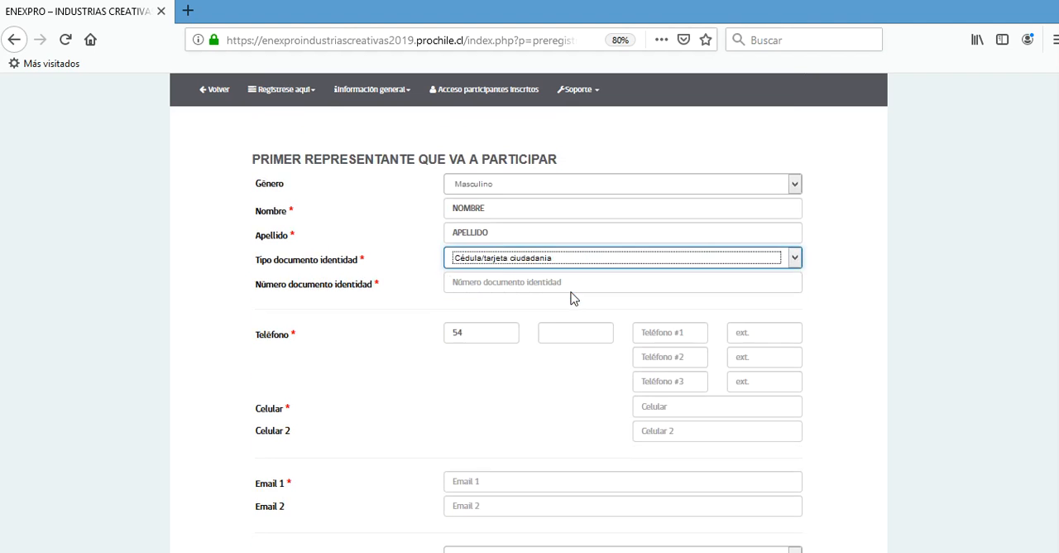
pyautogui.click(500, 284)
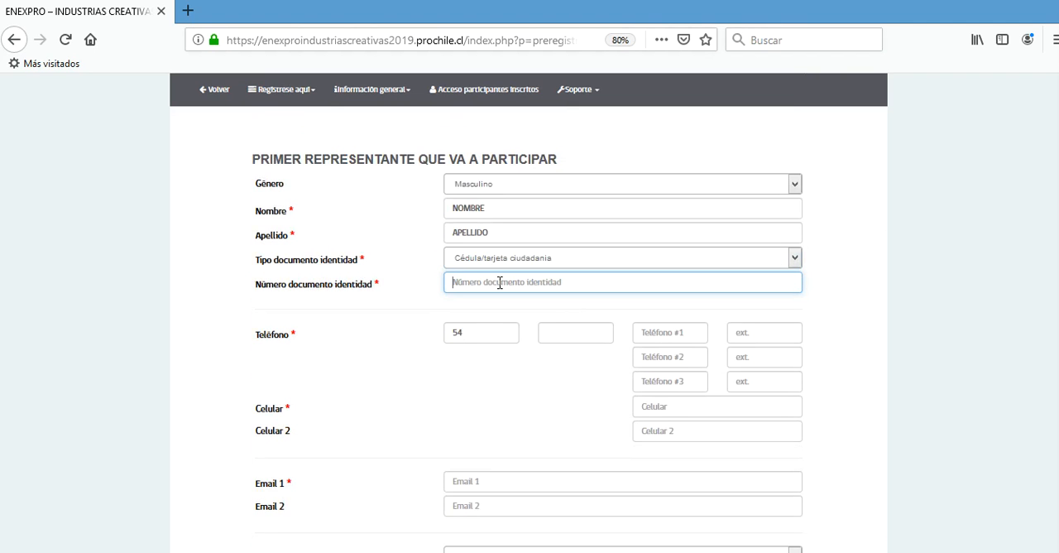
pyautogui.write('3333333')
# - Enter the representative's area code, main telephone number and mobile number
pyautogui.click(575, 332)
pyautogui.write('33')
pyautogui.click(680, 332)
pyautogui.write('333333')
pyautogui.click(676, 406)
pyautogui.write('333')
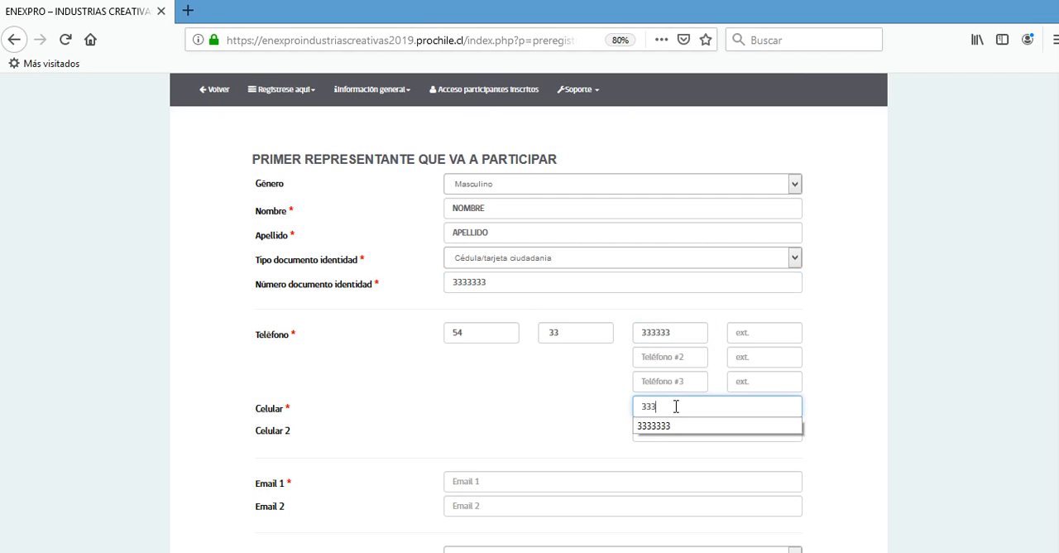
pyautogui.click(671, 426)
# - Fill in the representative's primary e-mail address and set the job position to Gerente comercial
pyautogui.scroll(-3, 508, 410)
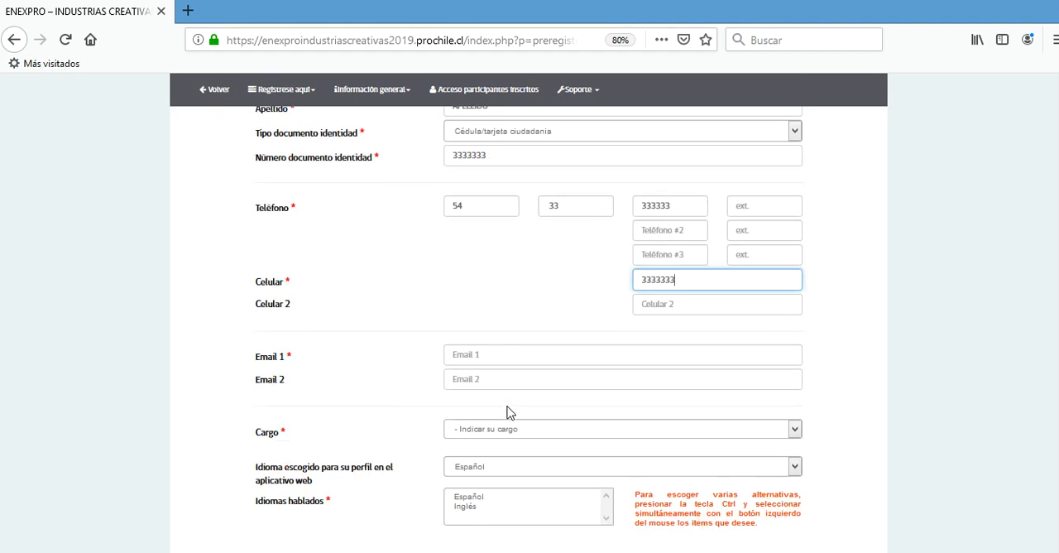
pyautogui.click(502, 342)
pyautogui.write('so')
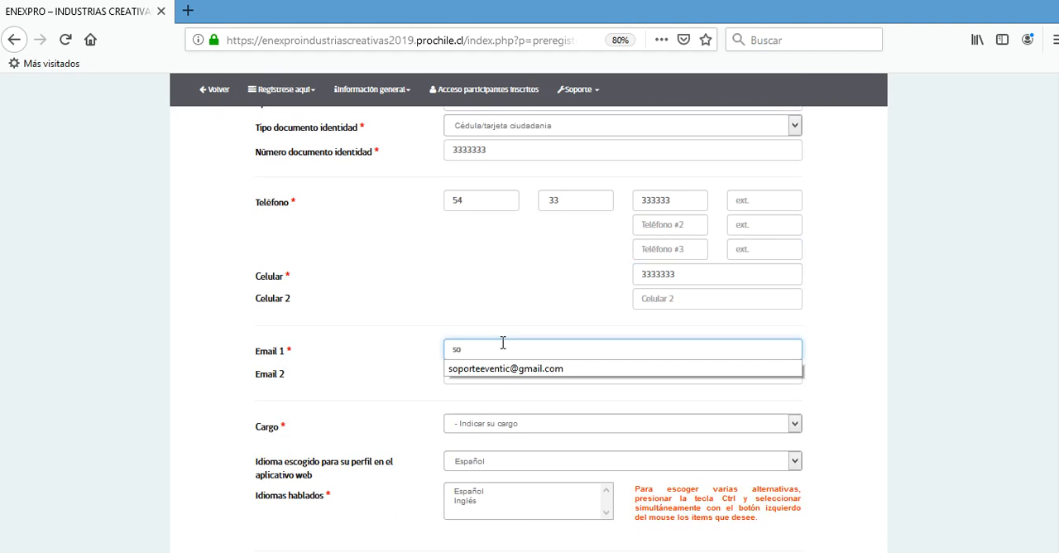
pyautogui.click(503, 368)
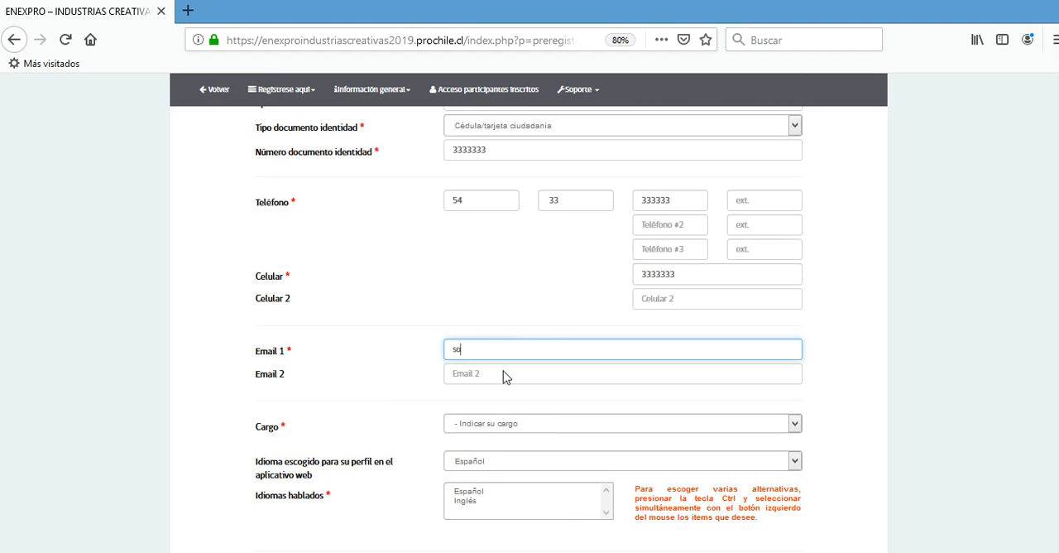
pyautogui.click(529, 424)
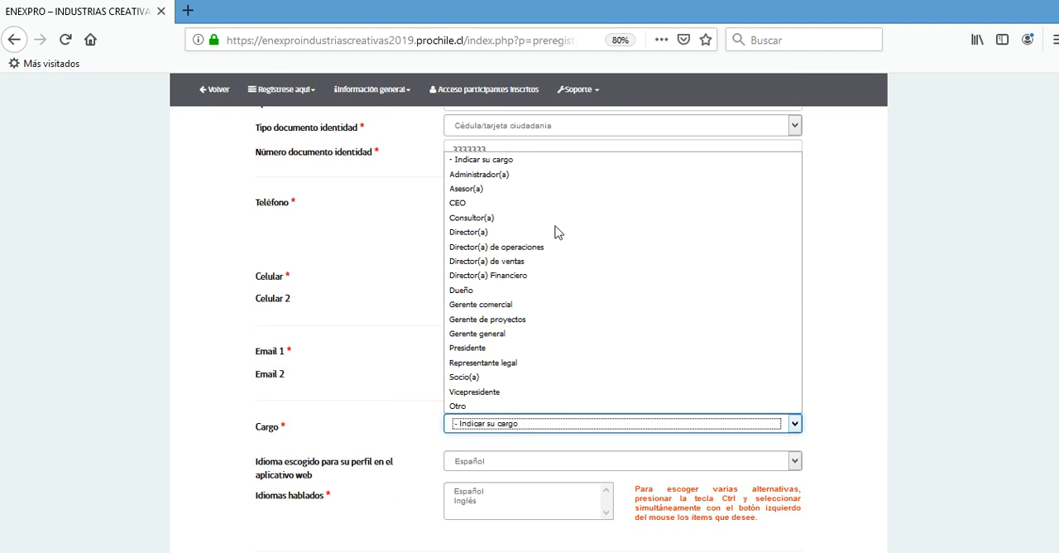
pyautogui.click(490, 303)
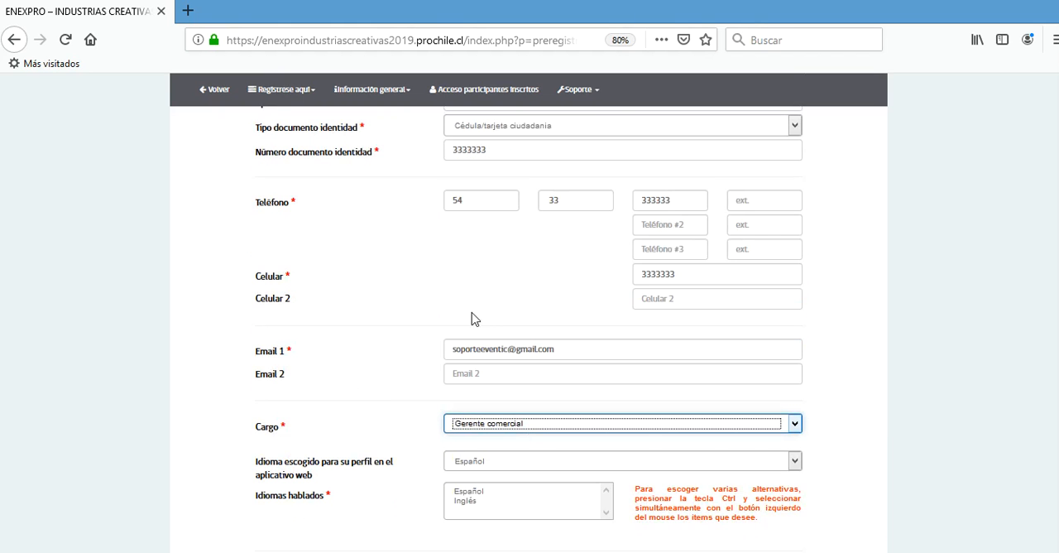
# - Keep Español as the web profile language and select Español and Inglés as the spoken languages
pyautogui.scroll(-5, 377, 384)
pyautogui.click(489, 196)
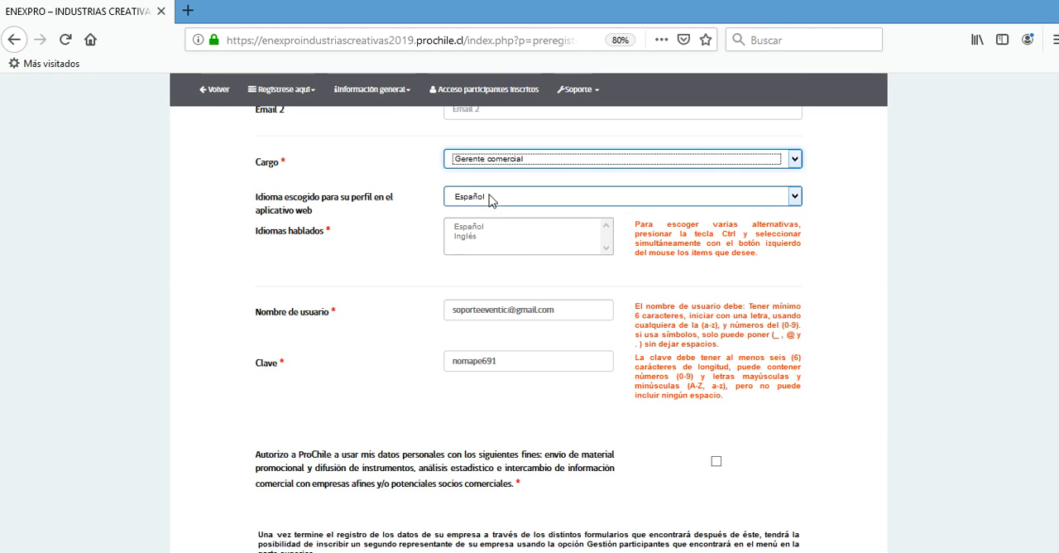
pyautogui.click(489, 196)
pyautogui.click(484, 232)
pyautogui.click(484, 226)
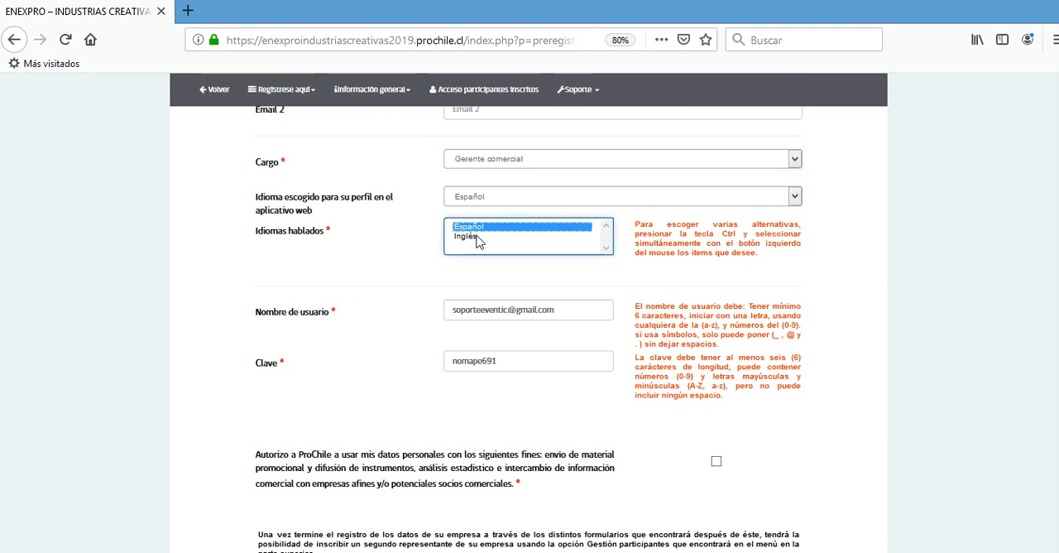
pyautogui.keyDown('ctrl'); pyautogui.click(472, 237); pyautogui.keyUp('ctrl')
# - Keep the suggested username and password, authorize ProChile to use the personal data, and submit the form to reach step 2 of 6
pyautogui.click(568, 315)
pyautogui.click(526, 360)
pyautogui.scroll(-1, 598, 422)
pyautogui.click(717, 395)
pyautogui.scroll(-3, 840, 392)
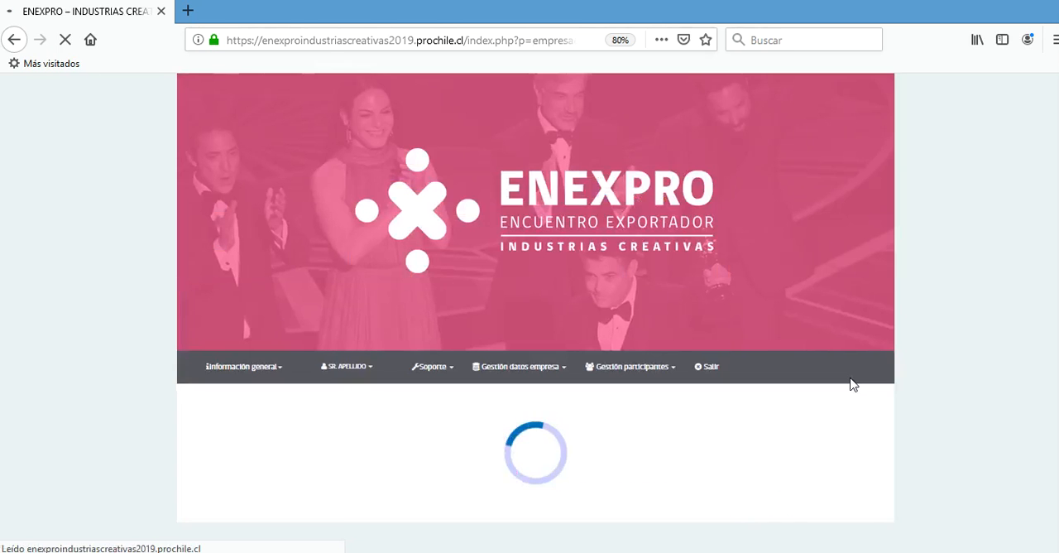
pyautogui.scroll(-3, 827, 383)
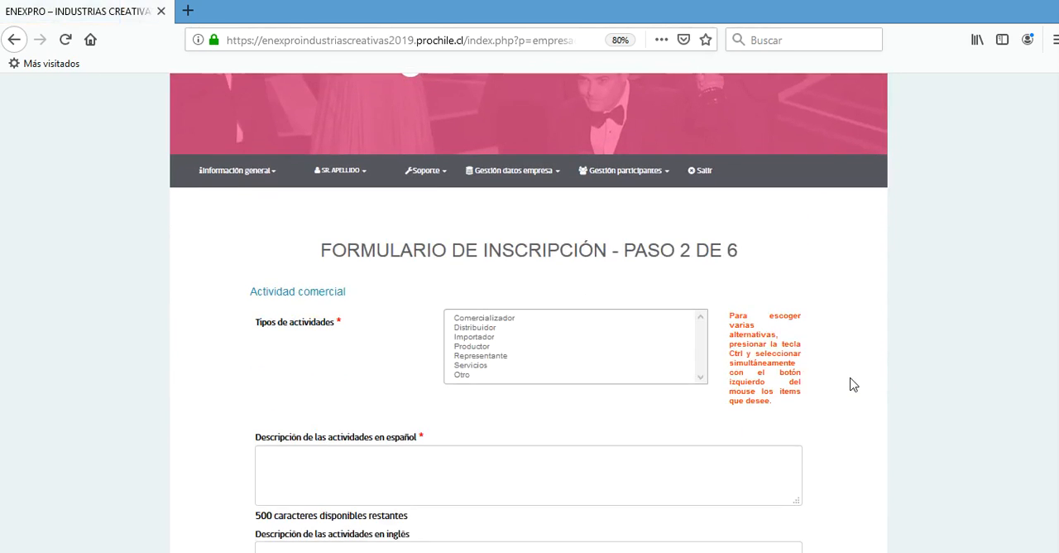
# - Select Comercializador and Productor as activity types and enter "INDIQUE LAS ACTIVIDADES EN ESPAÑOL" as the Spanish activities description
pyautogui.click(505, 320)
pyautogui.keyDown('ctrl'); pyautogui.click(480, 348); pyautogui.keyUp('ctrl')
pyautogui.click(451, 475)
pyautogui.write('INDIQUE LAS ACTIVIDADES EN ESPAÑOL')
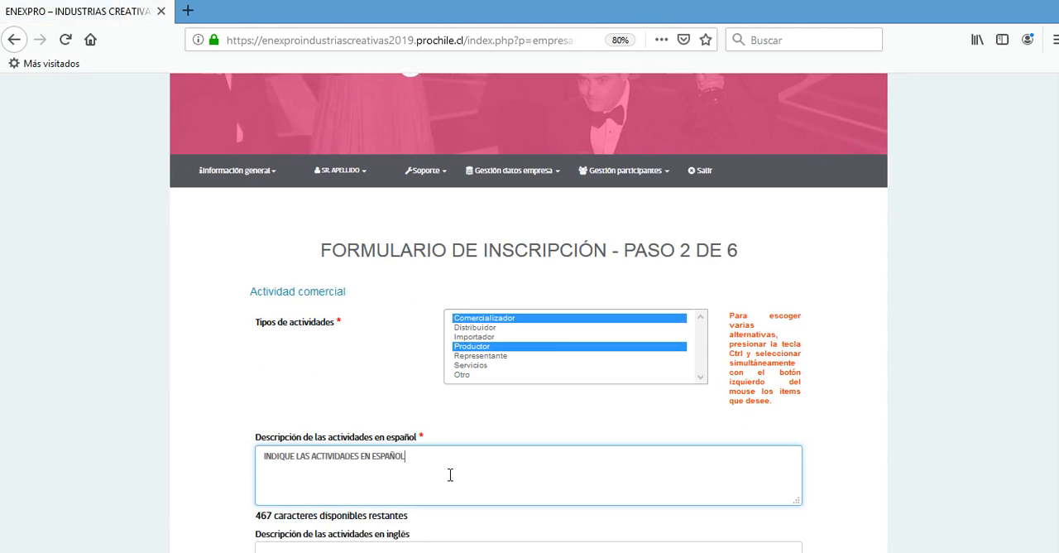
# - Copy the Spanish text into the English activities description, change its ending to "EN INGLÉS", and save step 2
pyautogui.hotkey('ctrl', 'a')
pyautogui.hotkey('ctrl', 'c')
pyautogui.scroll(-3, 427, 452)
pyautogui.click(434, 329)
pyautogui.hotkey('ctrl', 'v')
pyautogui.write('EN INGL')
pyautogui.click(536, 420)
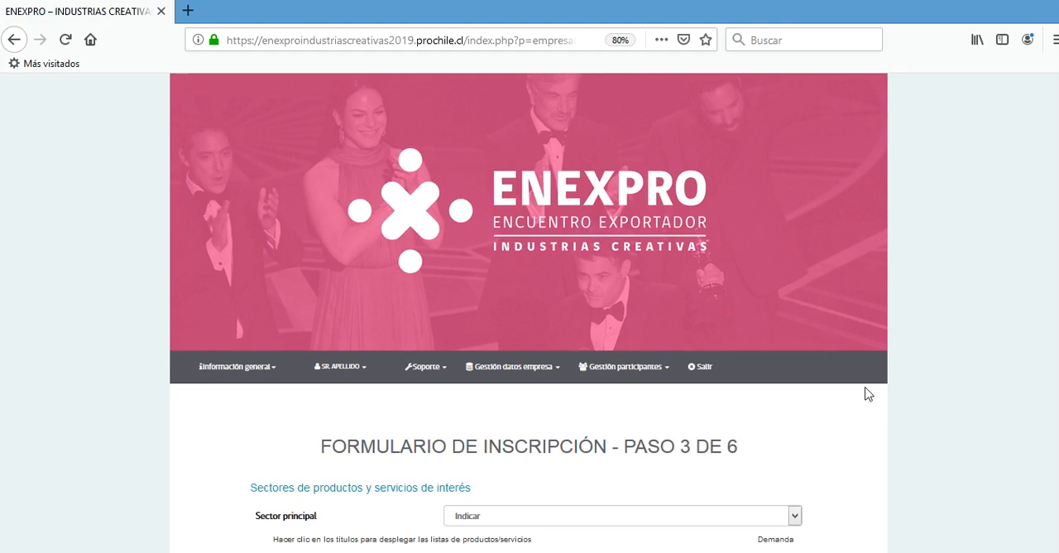
# - Set the main sector to Diseño and mark demand for Muebles, Objetos E Iluminación under Diseño Industrial
pyautogui.scroll(-3, 867, 392)
pyautogui.click(642, 319)
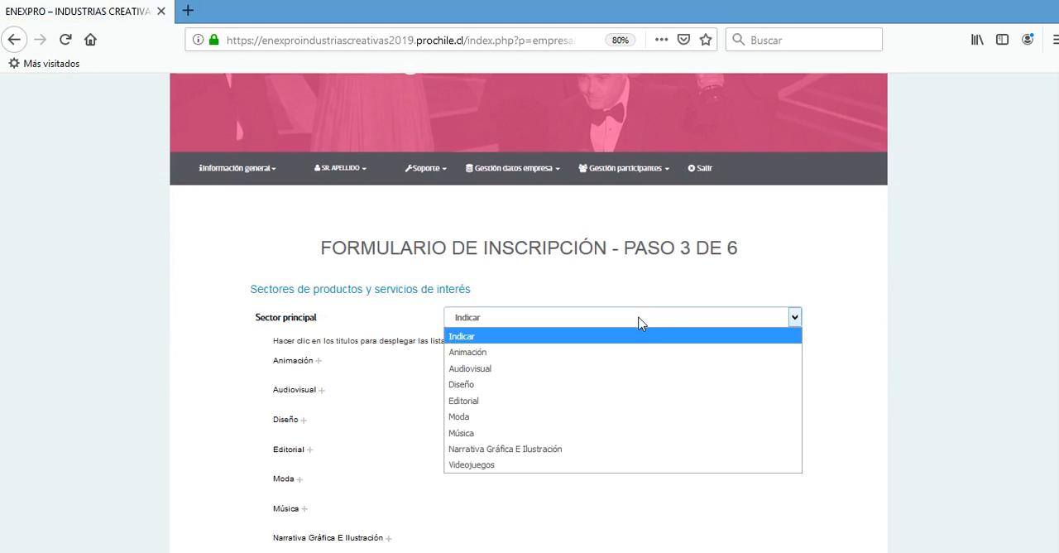
pyautogui.click(617, 385)
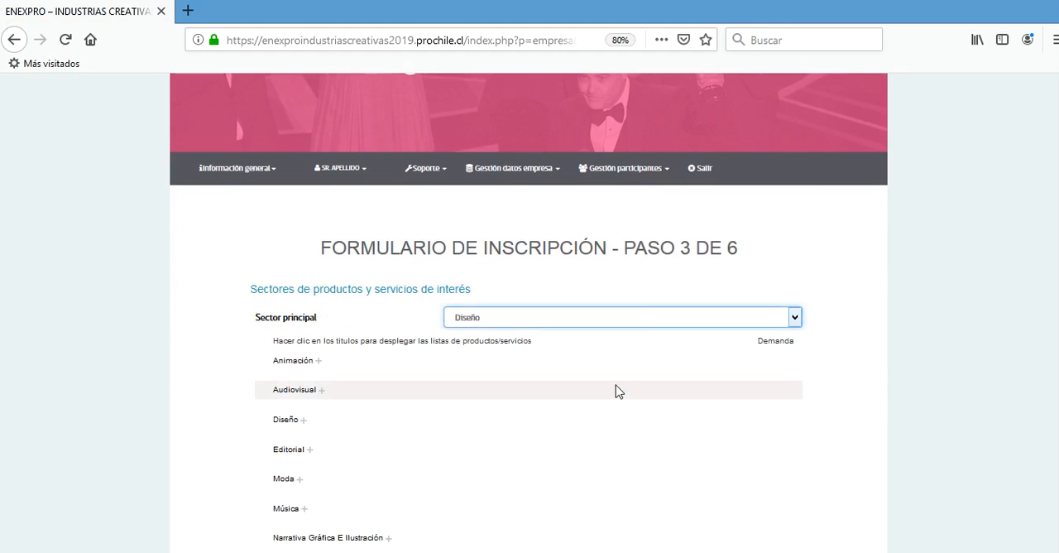
pyautogui.click(286, 419)
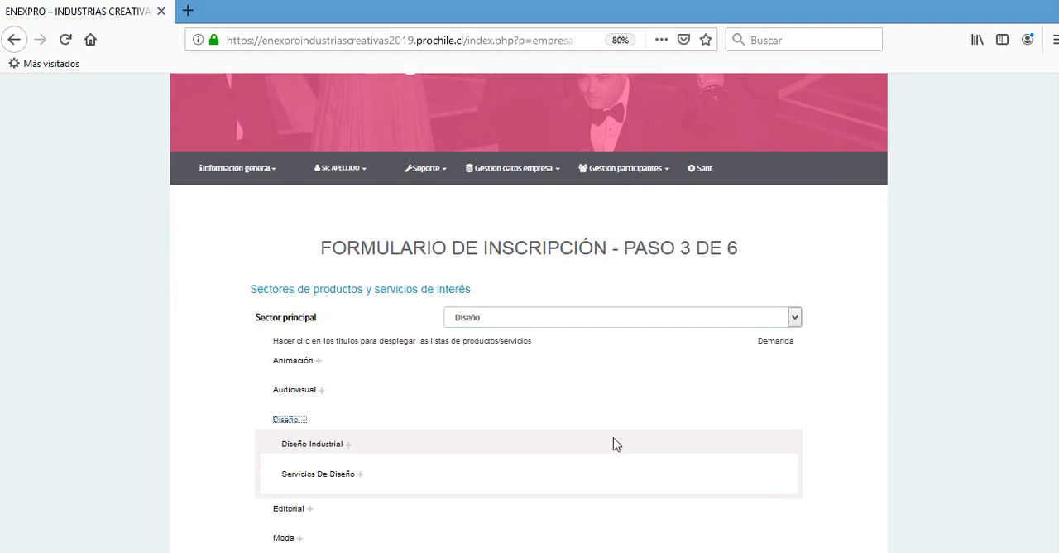
pyautogui.scroll(-2, 615, 442)
pyautogui.click(348, 351)
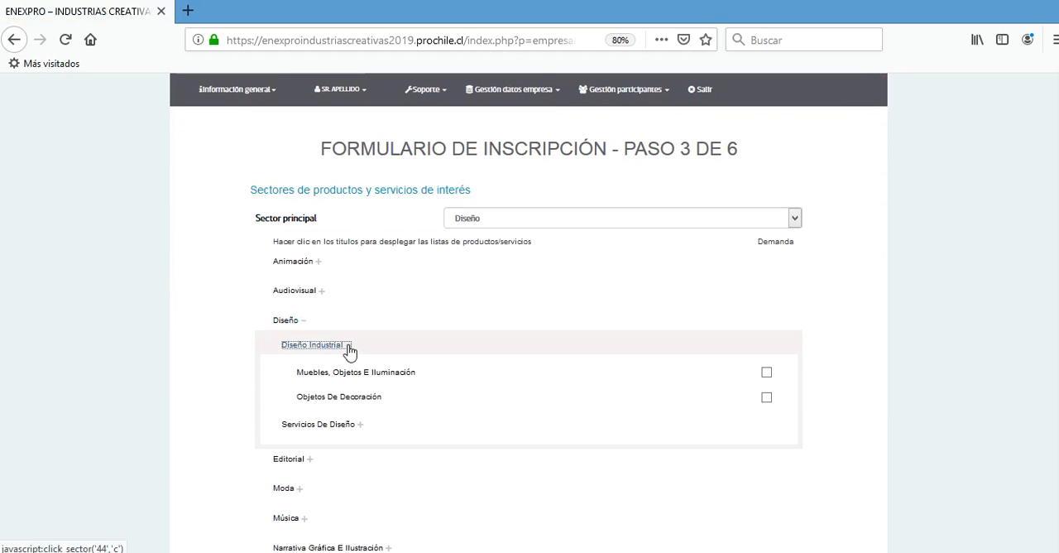
pyautogui.click(766, 374)
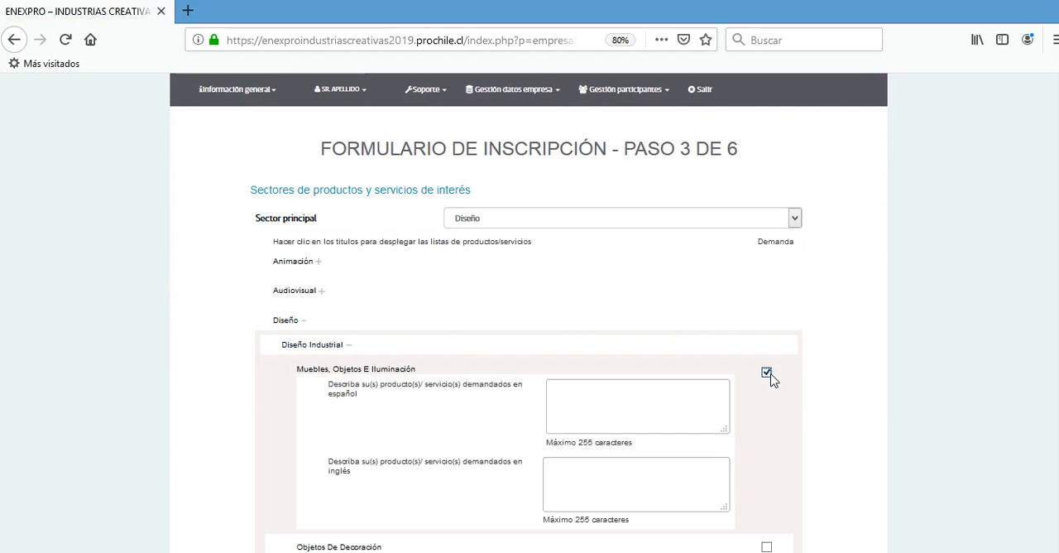
# - Enter "DESCRIBA LOS PRODUCTOS" as the Spanish and English descriptions of the demanded products, and save step 3
pyautogui.click(620, 399)
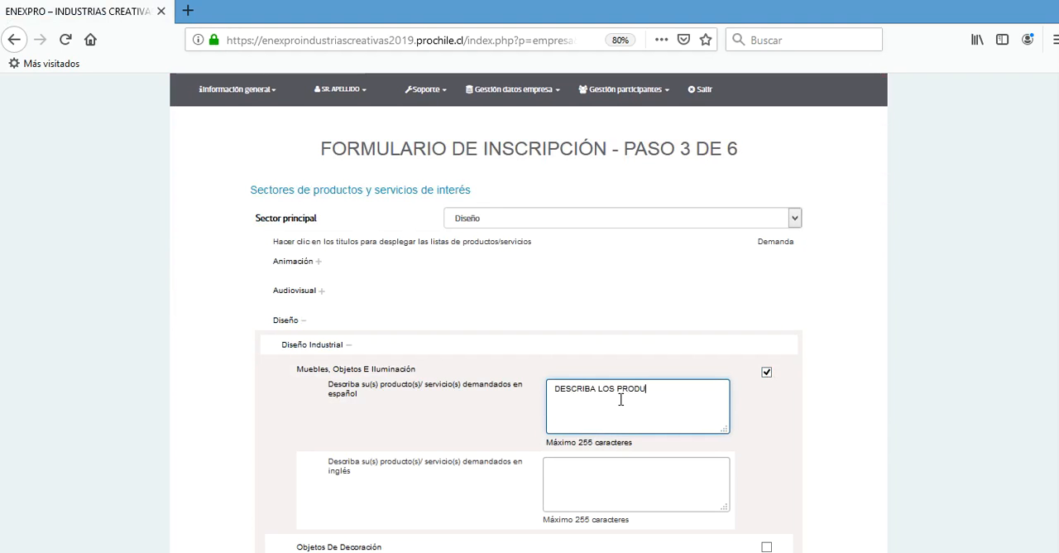
pyautogui.tripleClick(621, 400)
pyautogui.hotkey('ctrl', 'c')
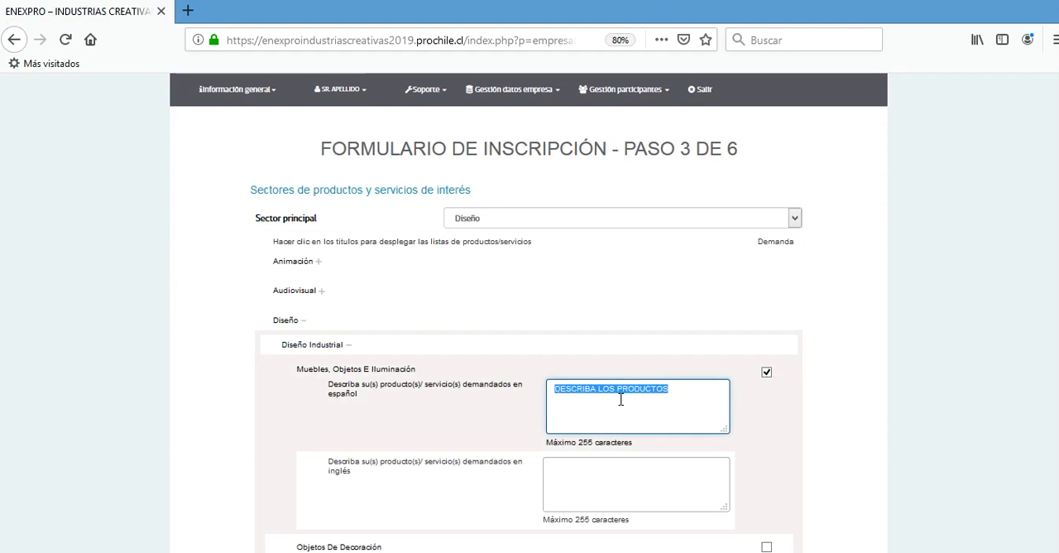
pyautogui.click(636, 484)
pyautogui.hotkey('ctrl', 'v')
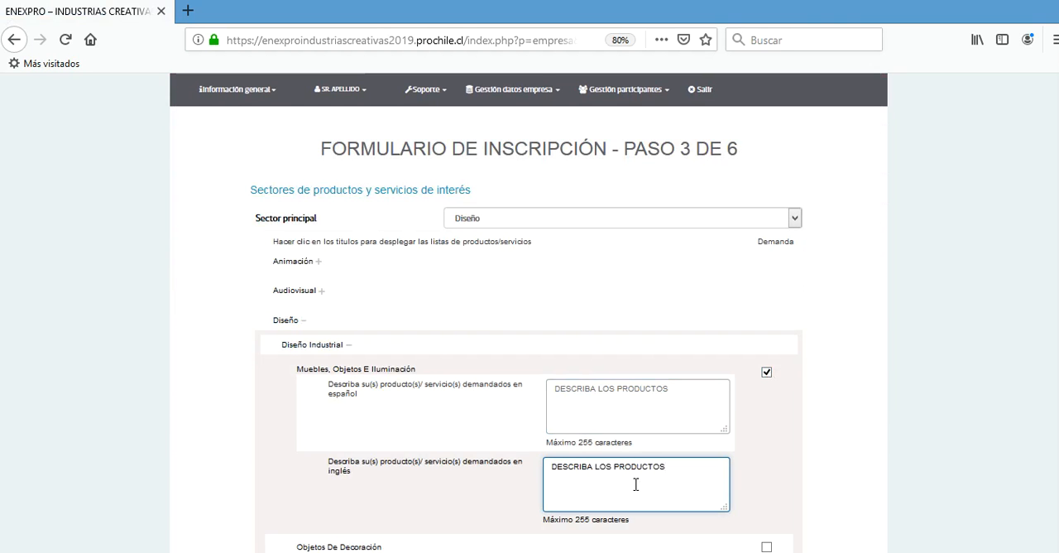
pyautogui.scroll(-5, 985, 404)
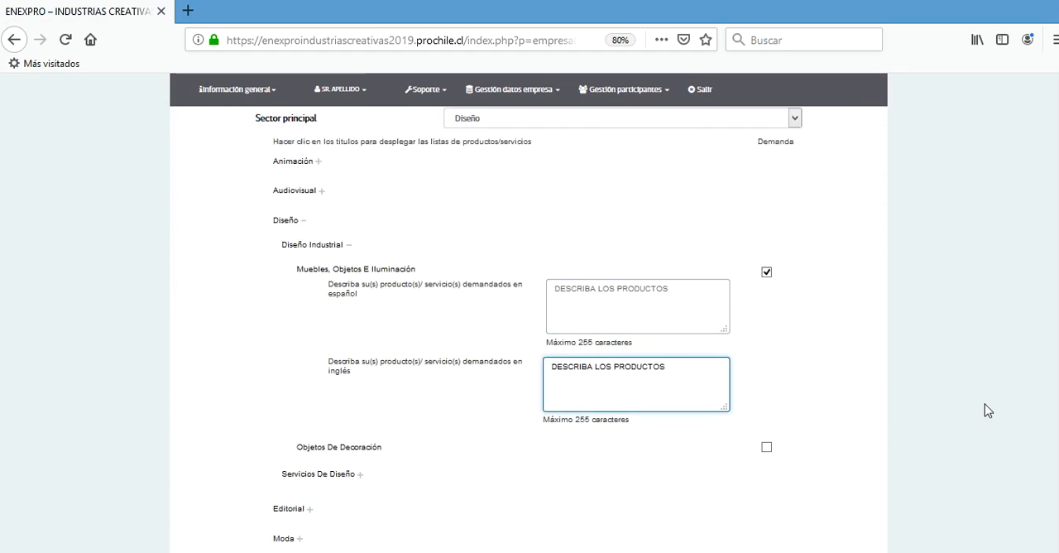
pyautogui.scroll(-1, 984, 403)
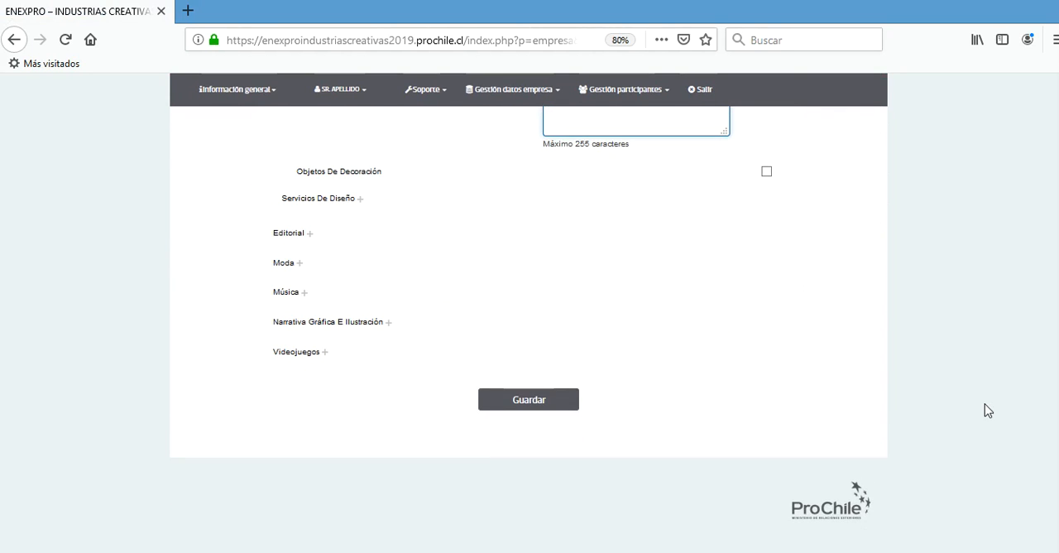
pyautogui.click(539, 403)
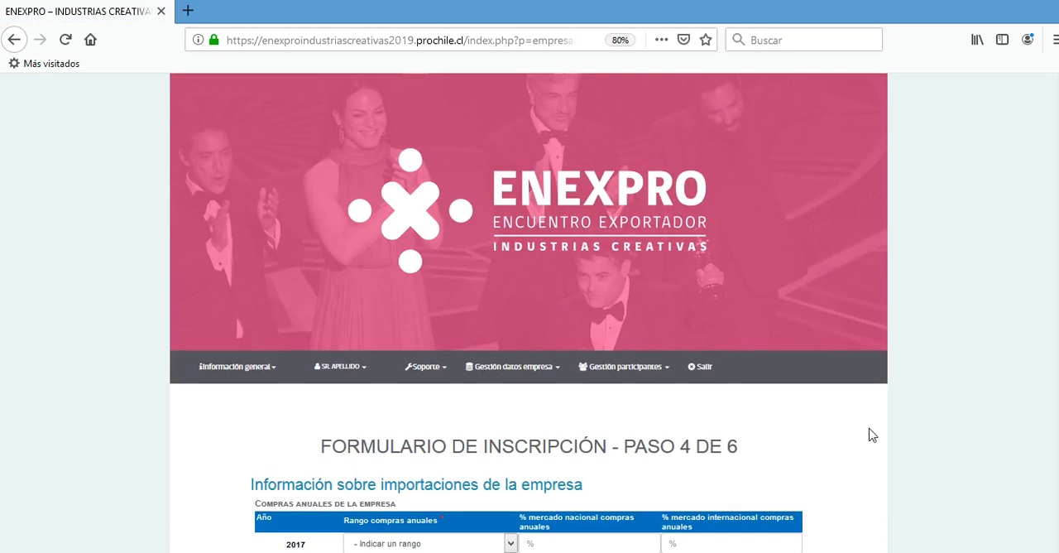
# - Set the company's 2017 annual purchases to Menos de USD50.000 with 45% from the national market
pyautogui.scroll(-4, 872, 435)
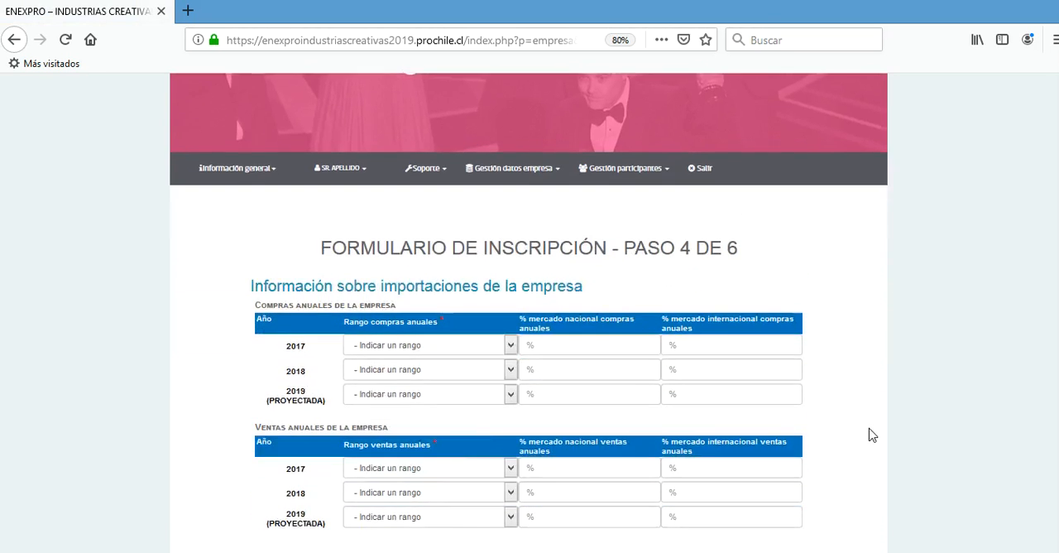
pyautogui.click(510, 345)
pyautogui.click(470, 397)
pyautogui.click(526, 344)
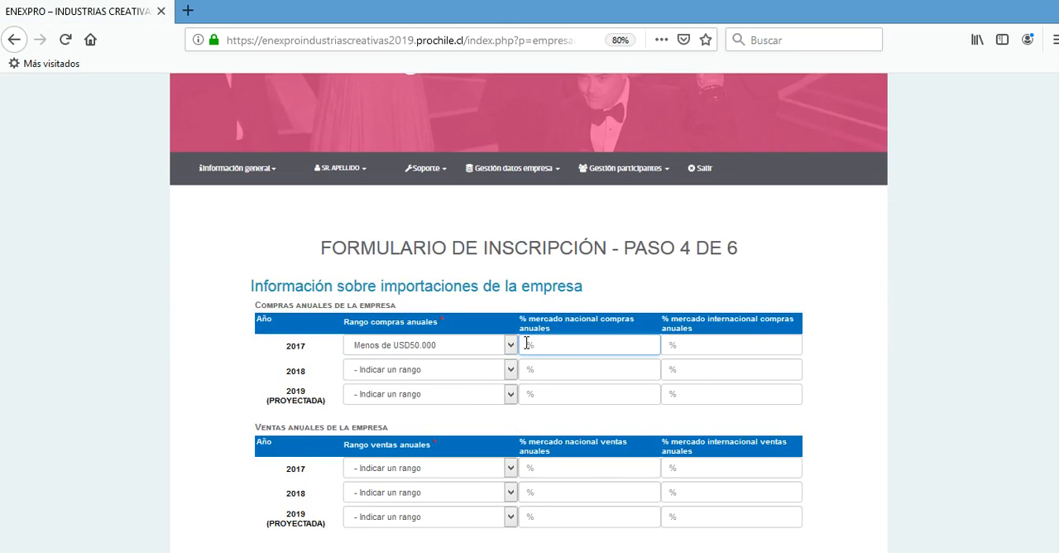
pyautogui.write('45')
# - Set the 2018 and projected 2019 annual purchases to USD50.000 - USD100.000, each with 45% from the national market
pyautogui.click(509, 370)
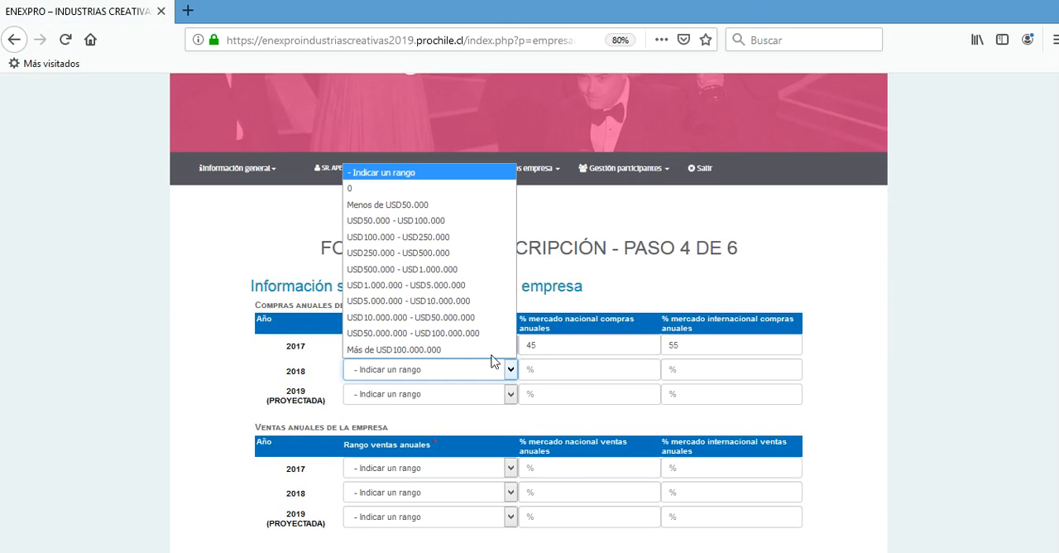
pyautogui.click(449, 220)
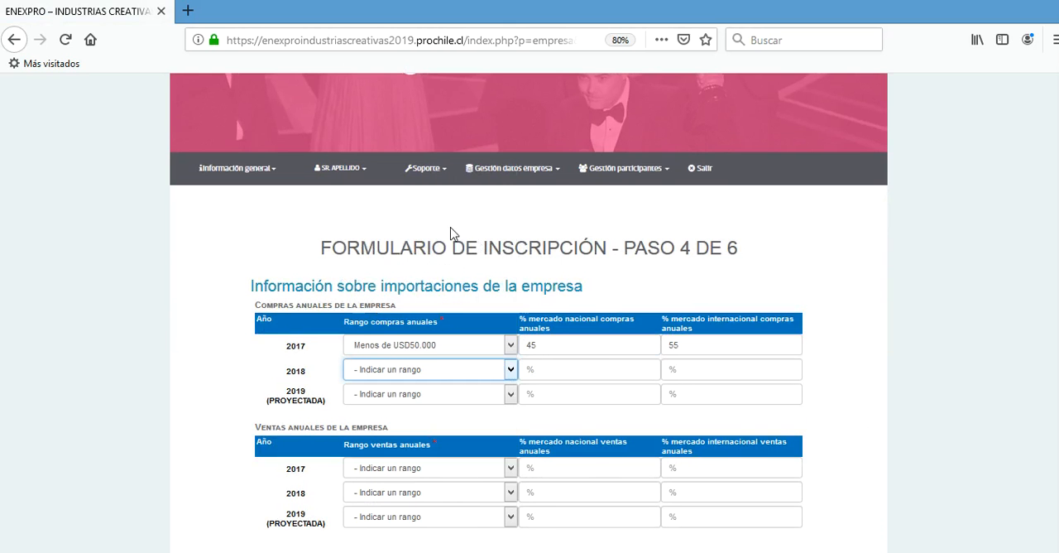
pyautogui.click(528, 370)
pyautogui.write('45')
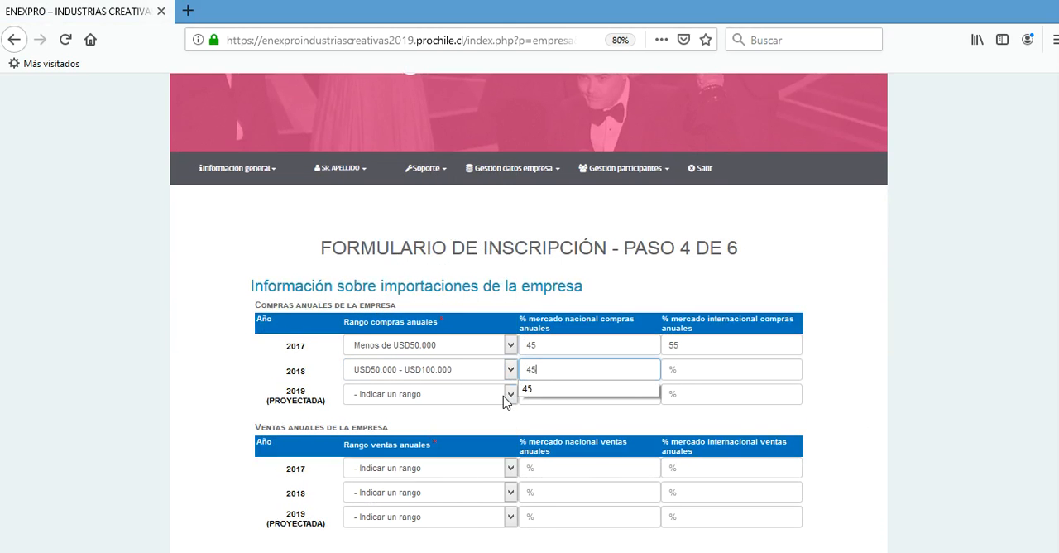
pyautogui.click(507, 395)
pyautogui.click(442, 244)
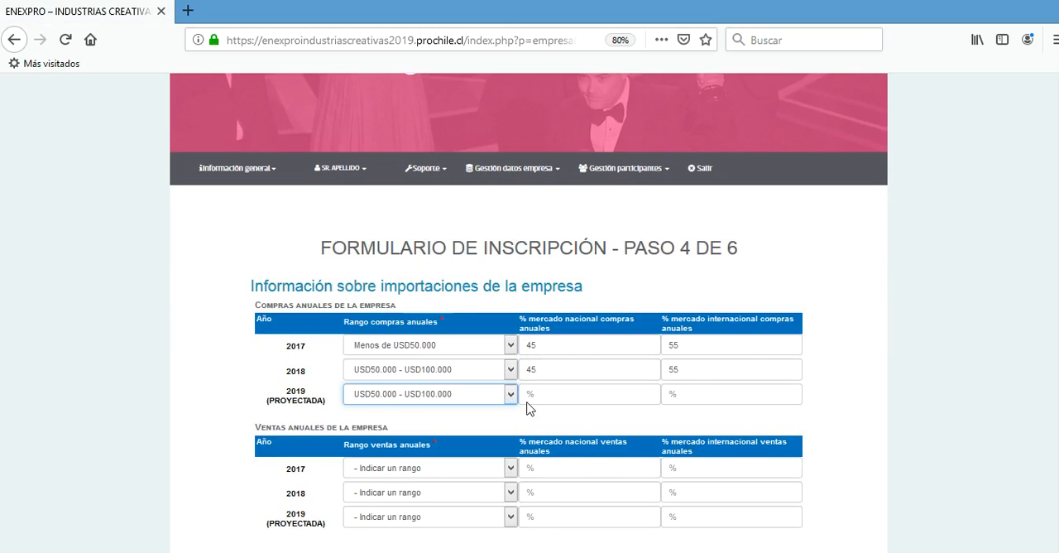
pyautogui.click(524, 394)
pyautogui.write('4')
pyautogui.click(857, 419)
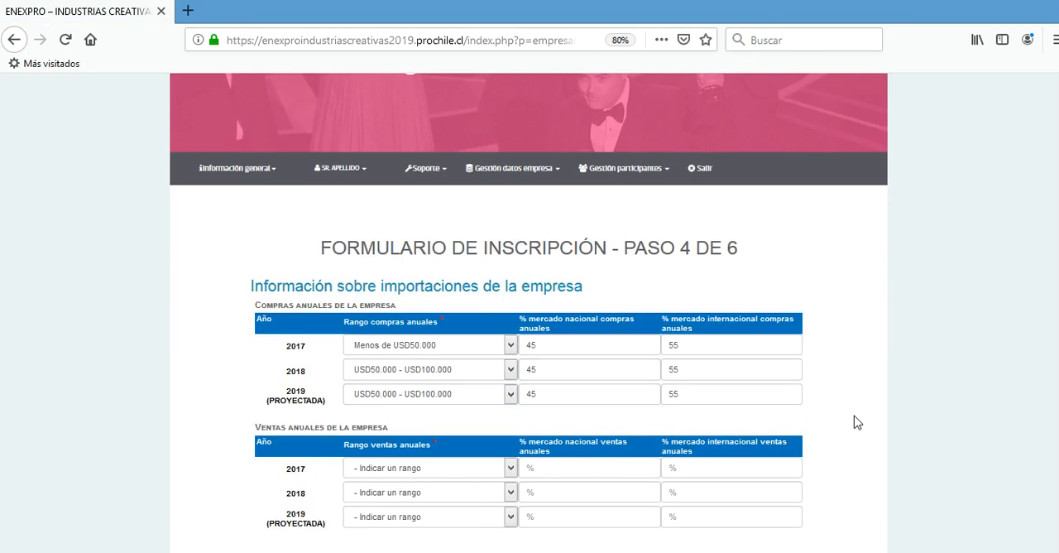
# - Set the company's 2017 annual sales range to 0 with 0% for the national market
pyautogui.scroll(-3, 856, 418)
pyautogui.click(512, 308)
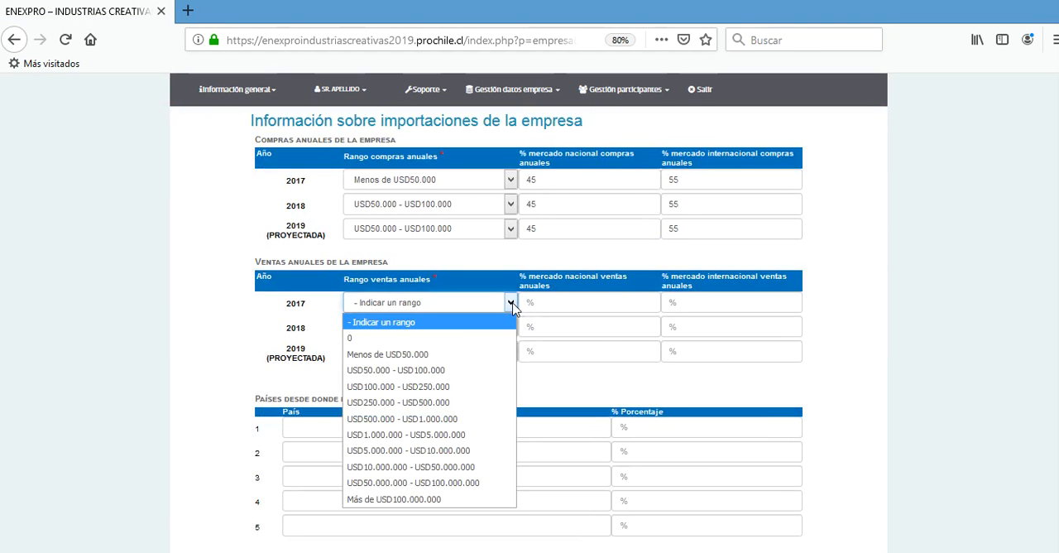
pyautogui.click(472, 338)
pyautogui.click(525, 303)
pyautogui.write('0')
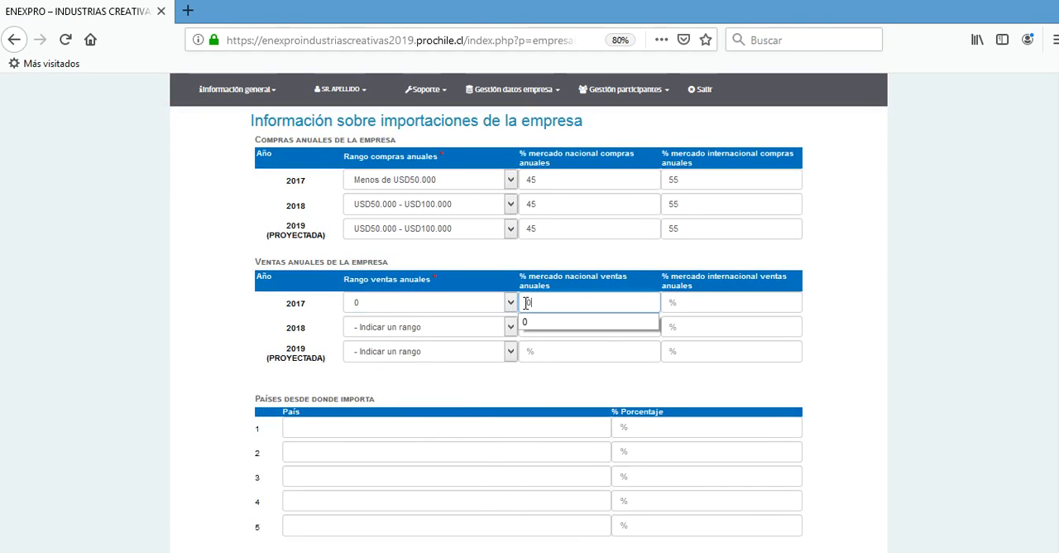
# - Set the 2018 and projected 2019 annual sales ranges to 0, each with 0% for the national market
pyautogui.click(508, 329)
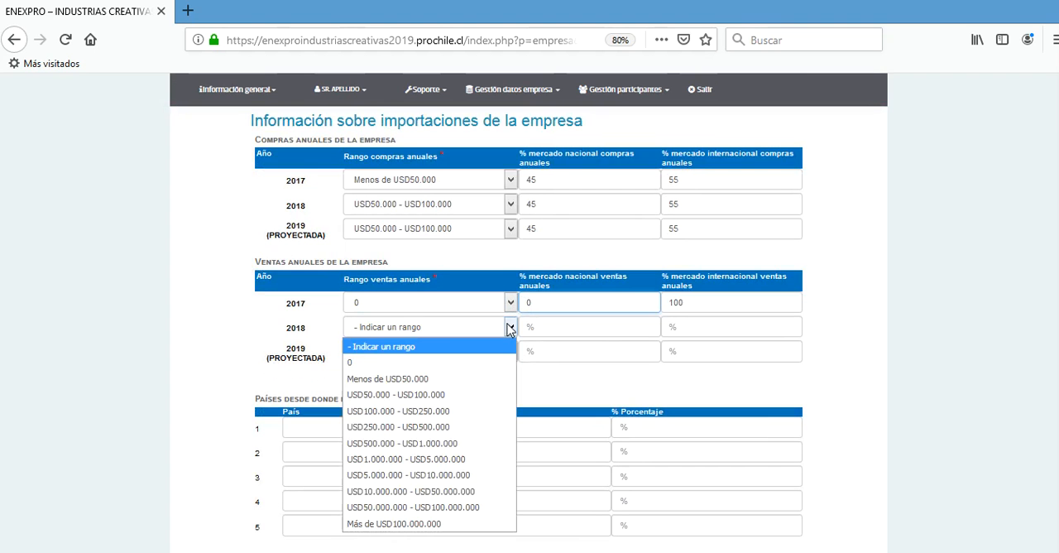
pyautogui.click(487, 363)
pyautogui.press('Tab')
pyautogui.write('0')
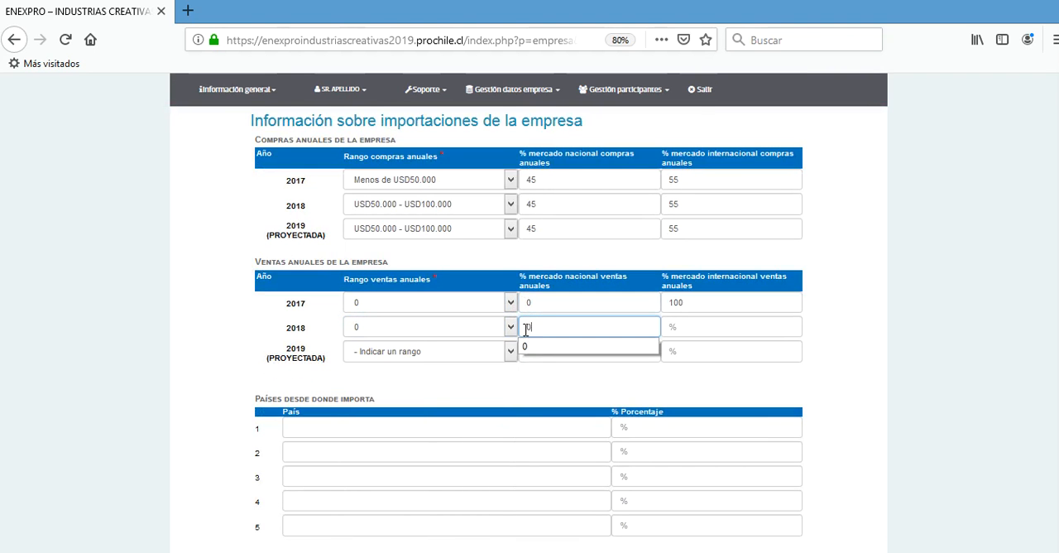
pyautogui.click(512, 358)
pyautogui.click(409, 169)
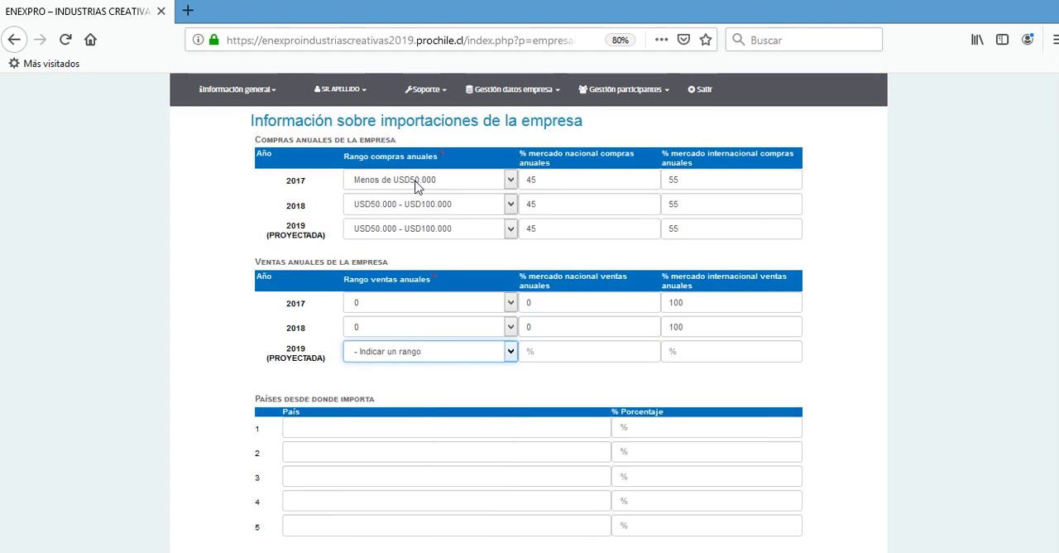
pyautogui.click(522, 350)
pyautogui.write('0')
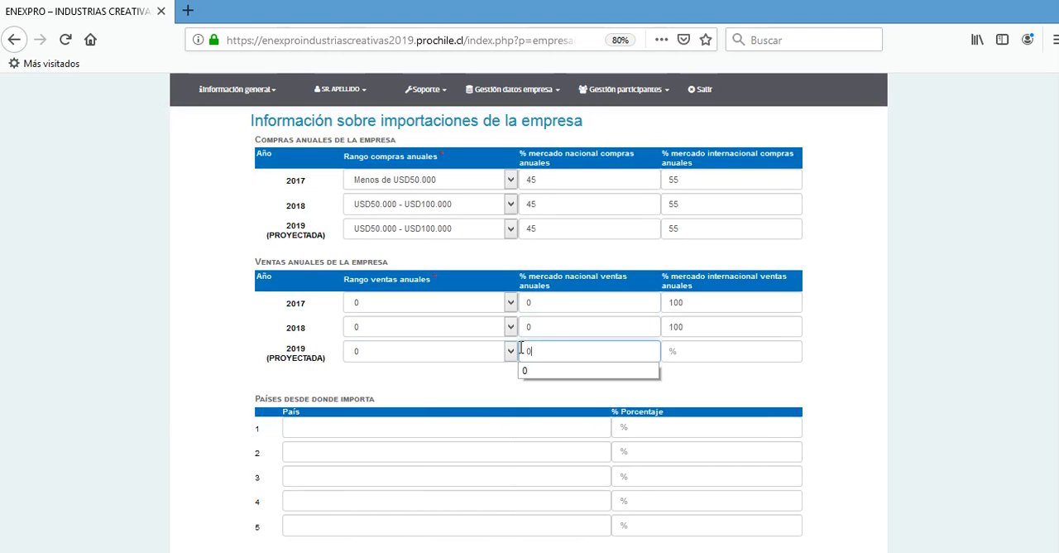
# - Enter "PAIS DONDE IMPORTA" with 25% as the first country of import, and save step 4
pyautogui.click(479, 425)
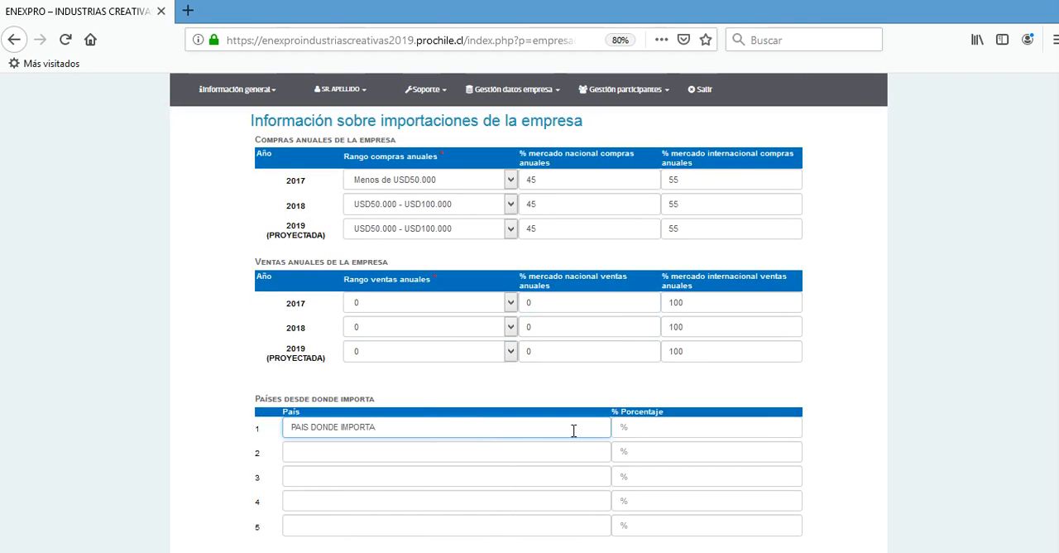
pyautogui.click(617, 425)
pyautogui.write('25')
pyautogui.click(896, 442)
pyautogui.scroll(-3, 900, 446)
pyautogui.click(511, 402)
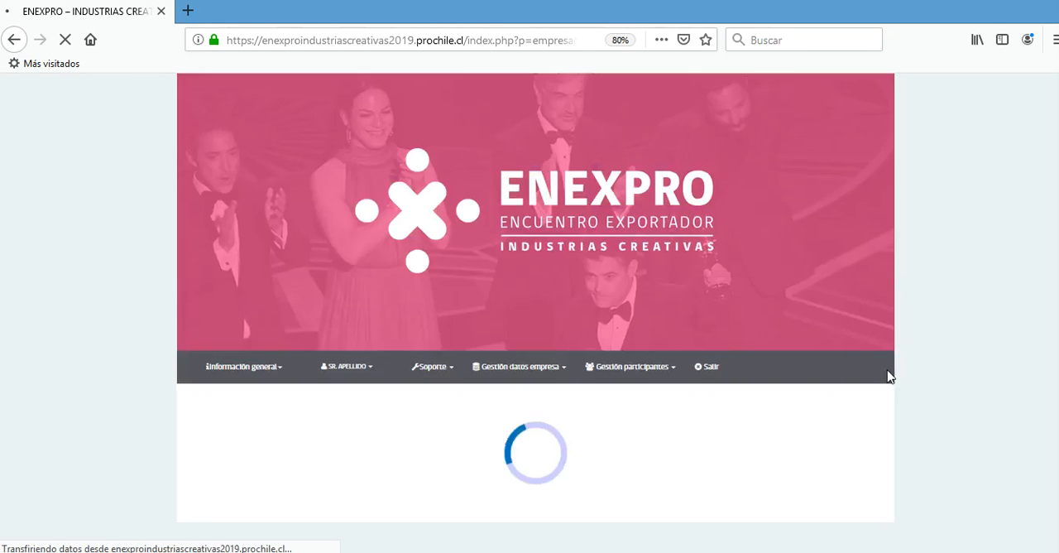
# - Enter the first product as "NOMBRE DEL PRODUCTO1" in Spanish and "NOMBRE DEL PRODUCTO EN INGLÉS 1" in English, with a purchase capacity of 1000
pyautogui.scroll(-3, 889, 376)
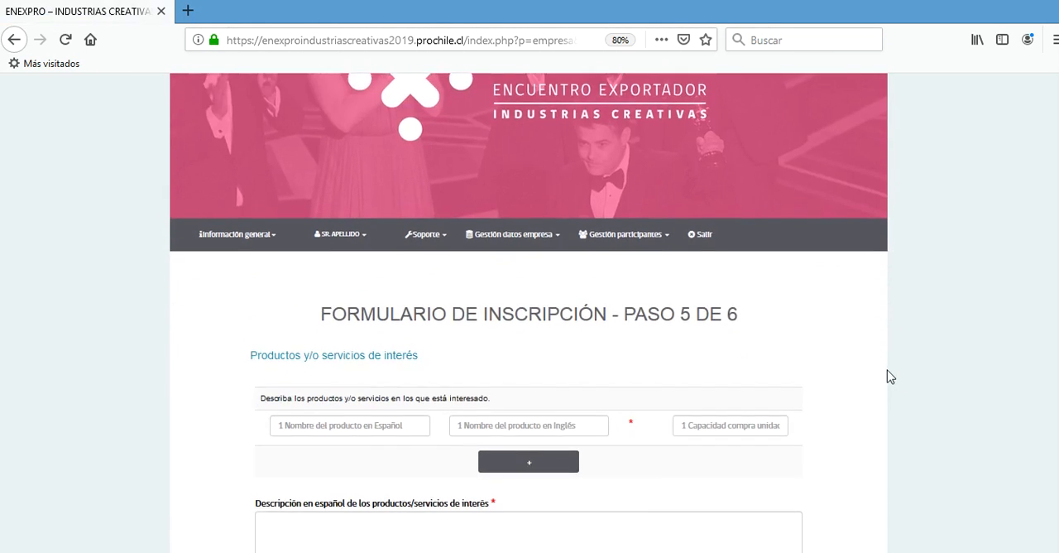
pyautogui.click(394, 358)
pyautogui.write('NOMBRE DEL PRODUCTO1')
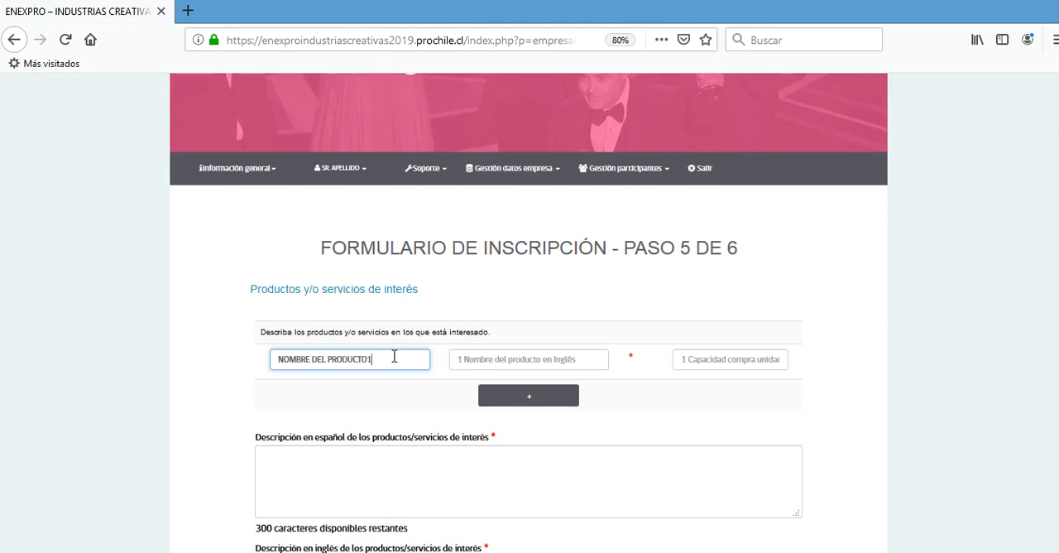
pyautogui.press('Tab')
pyautogui.write('NOMBRE DEL PRODUCTO EN INGLÉS 1')
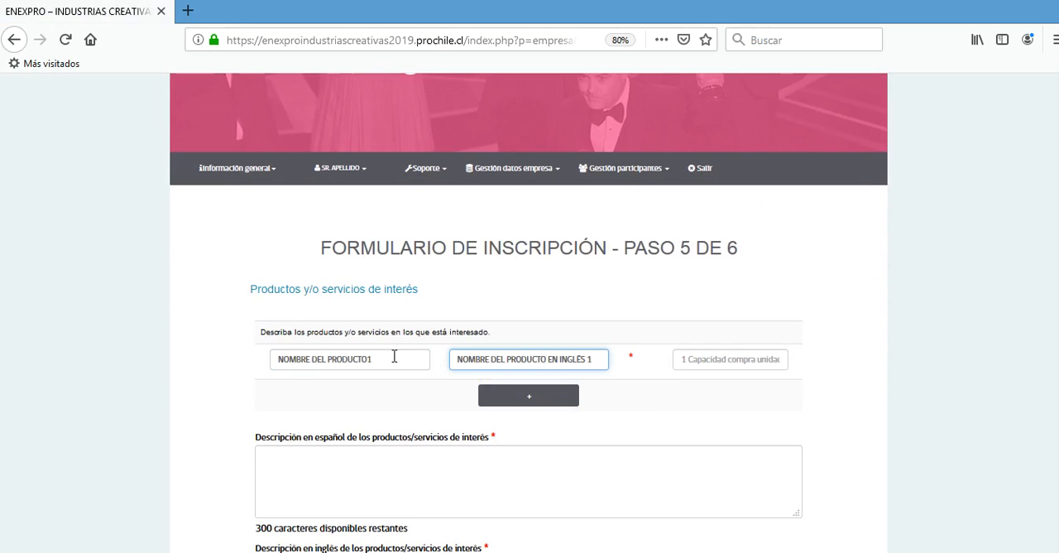
pyautogui.click(705, 358)
pyautogui.write('1000')
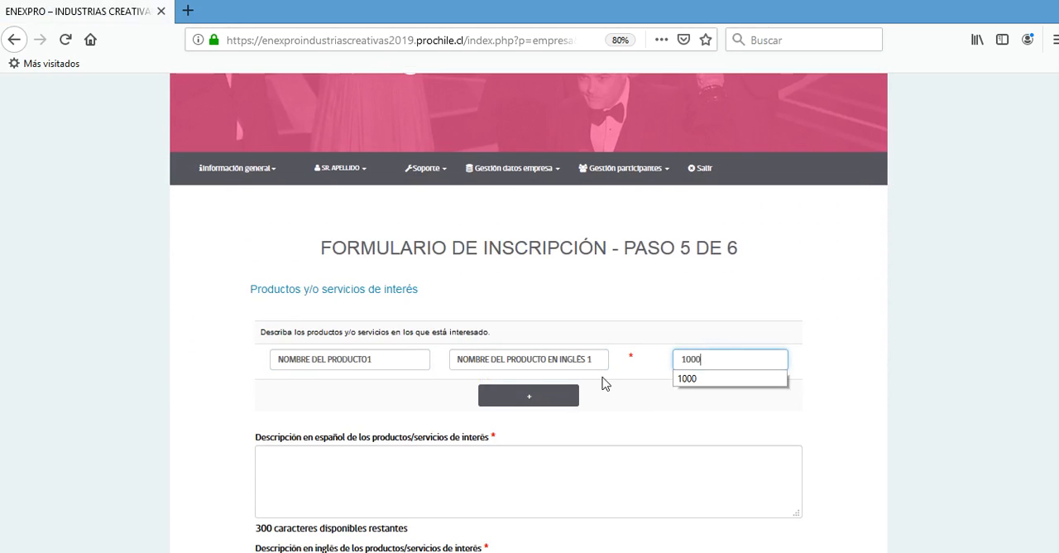
# - Add a second product row and set its Spanish name to "NOMBRE DEL PRODUCTO2"
pyautogui.click(564, 396)
pyautogui.click(393, 394)
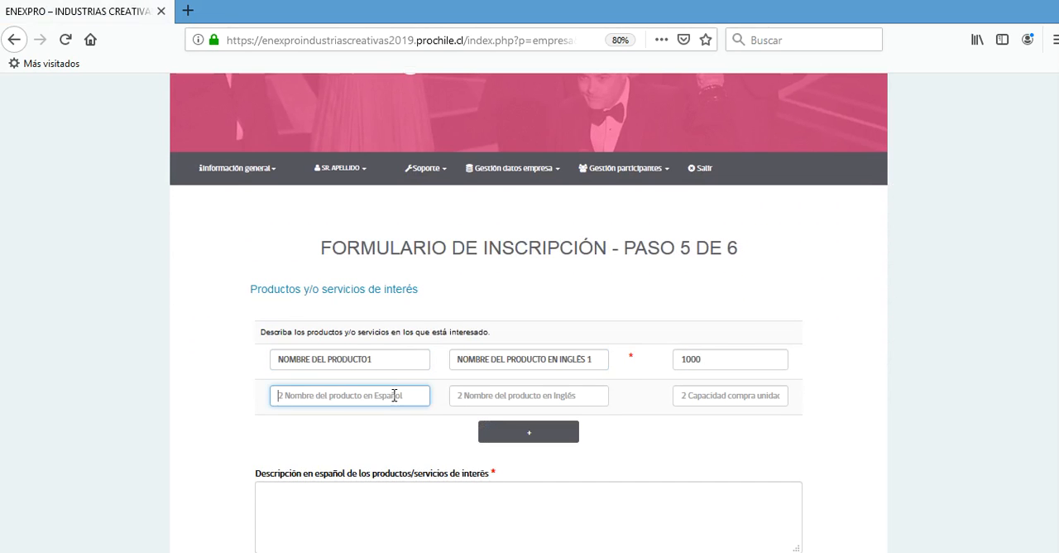
pyautogui.write('NOMBRE DEL')
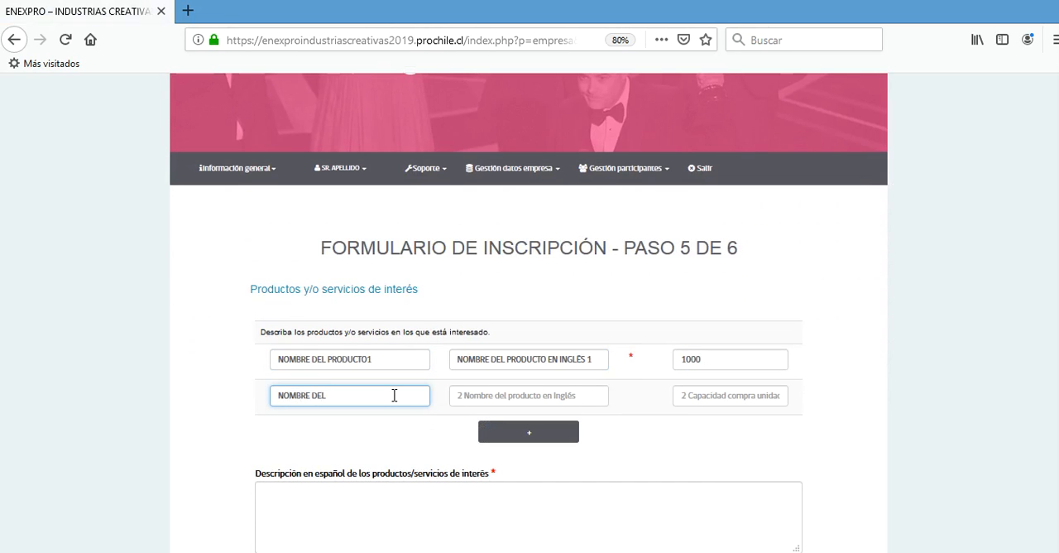
pyautogui.write(' PRODUCTO3')
pyautogui.press('BackSpace')
pyautogui.write('2')
# - Set the second product's English name to "NOMBRE DEL PRODUCTO EN INGLÉS 2" and its purchase capacity to 2000
pyautogui.click(484, 403)
pyautogui.write('N')
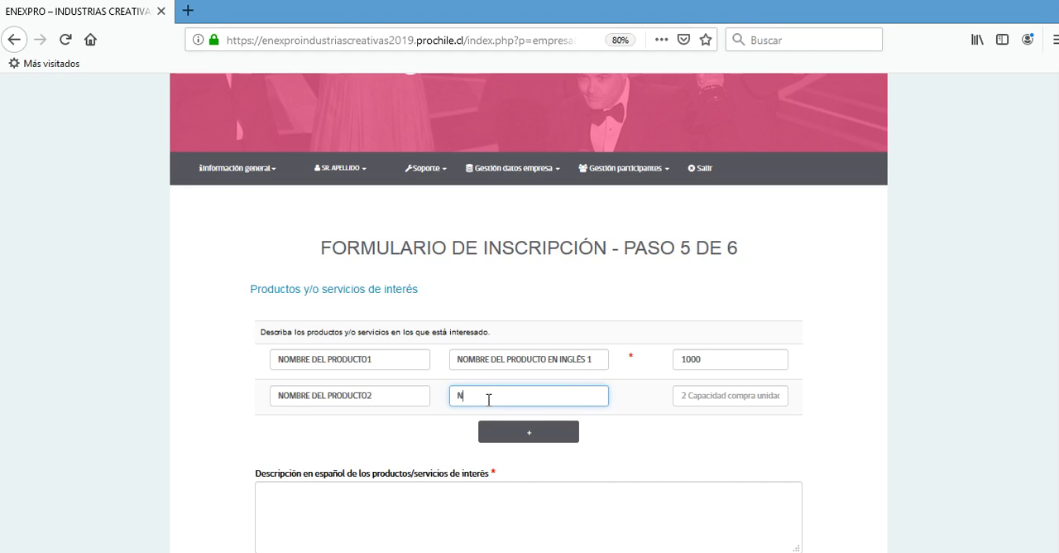
pyautogui.write('OMBRE DEL PRODUCTO EN INC')
pyautogui.press('BackSpace')
pyautogui.write('GLÉS 2')
pyautogui.click(725, 399)
pyautogui.write('2000')
# - Enter "DESCRIPCIÓN DE LOS PRODUCTOS DE INTERÉS EN ESPAÑOL" as the Spanish description of the products of interest
pyautogui.click(577, 502)
pyautogui.scroll(-3, 642, 472)
pyautogui.write('ESCRI')
pyautogui.write('D')
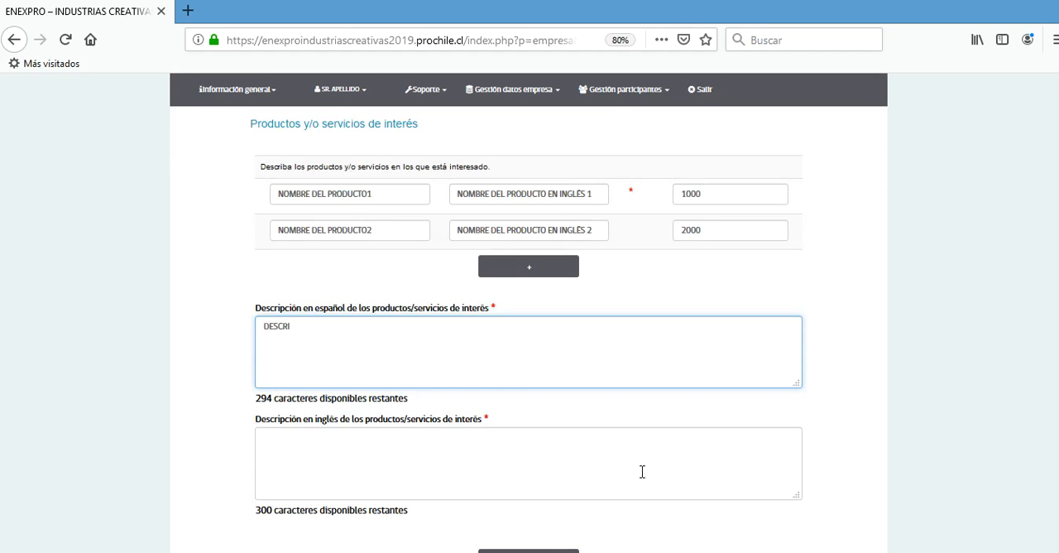
pyautogui.write('PCIÓN DE LOS PRODUCTOS DE INTERÉS')
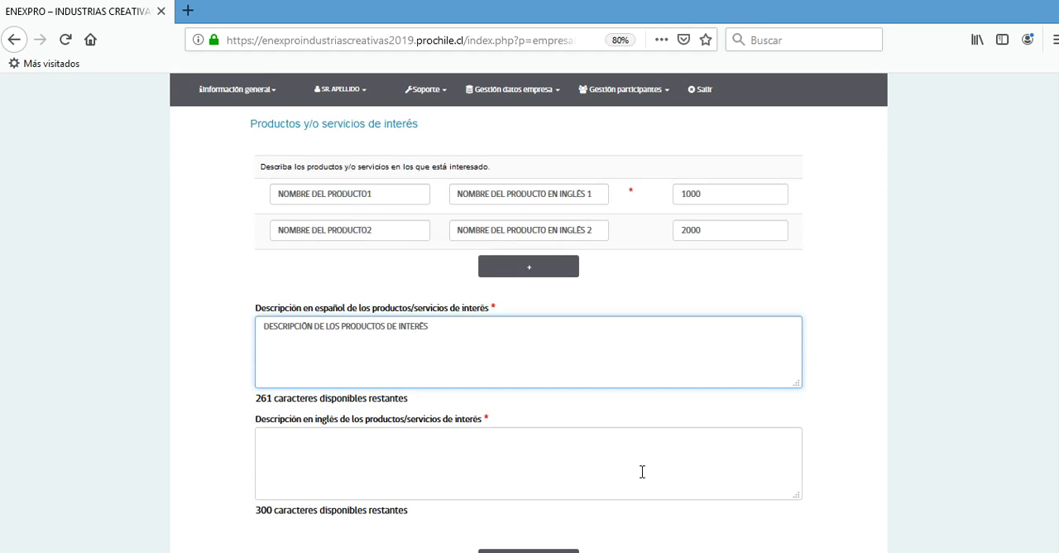
pyautogui.hotkey('ctrl', 'a')
pyautogui.hotkey('ctrl', 'c')
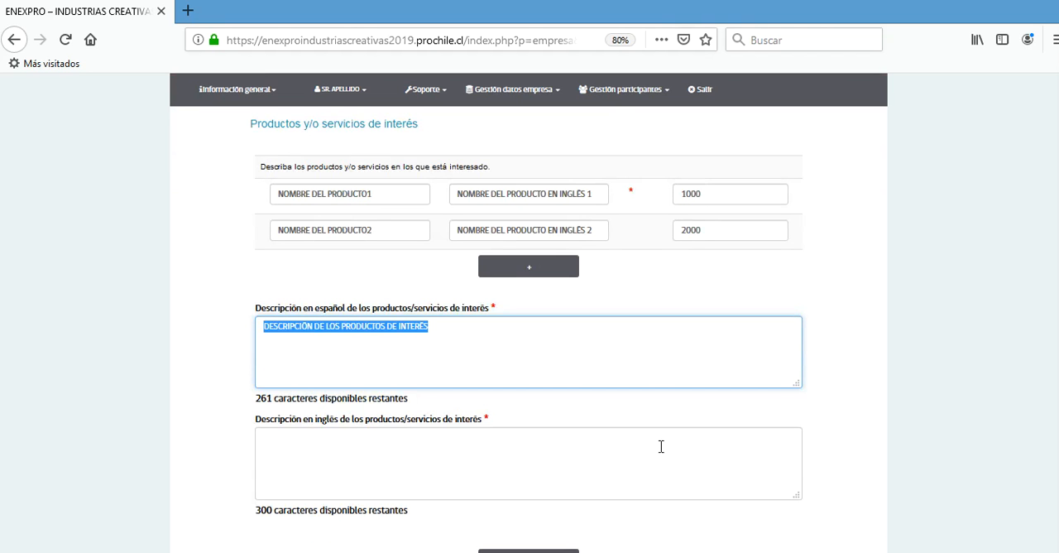
pyautogui.click(508, 329)
pyautogui.write('EN ESPAÑOL')
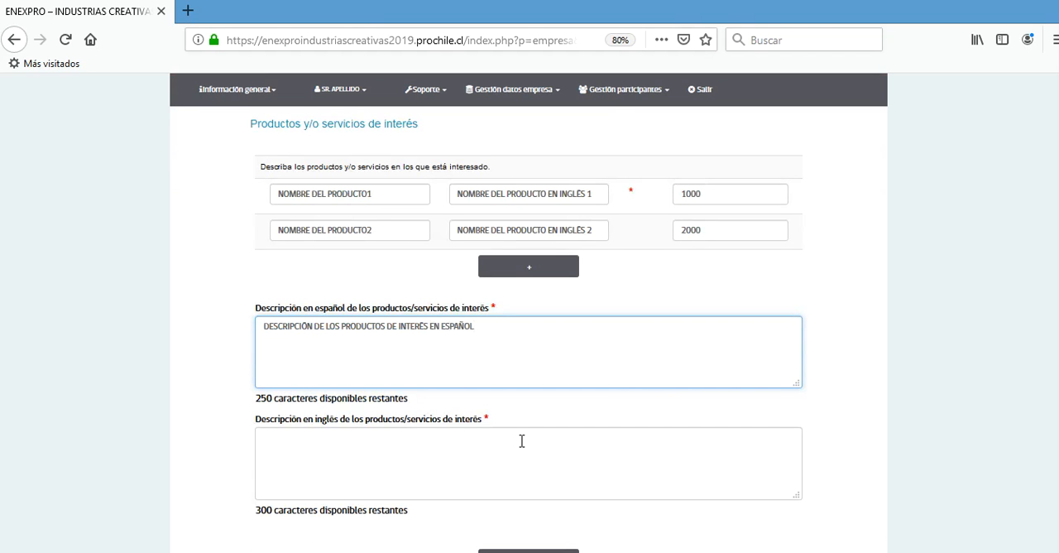
# - Enter "DESCRIPCIÓN DE LOS PRODUCTOS DE INTERÉS EN INLGÉS" as the English description of the products of interest, and save step 5
pyautogui.click(521, 441)
pyautogui.hotkey('ctrl', 'v')
pyautogui.write('EN INLGÉS')
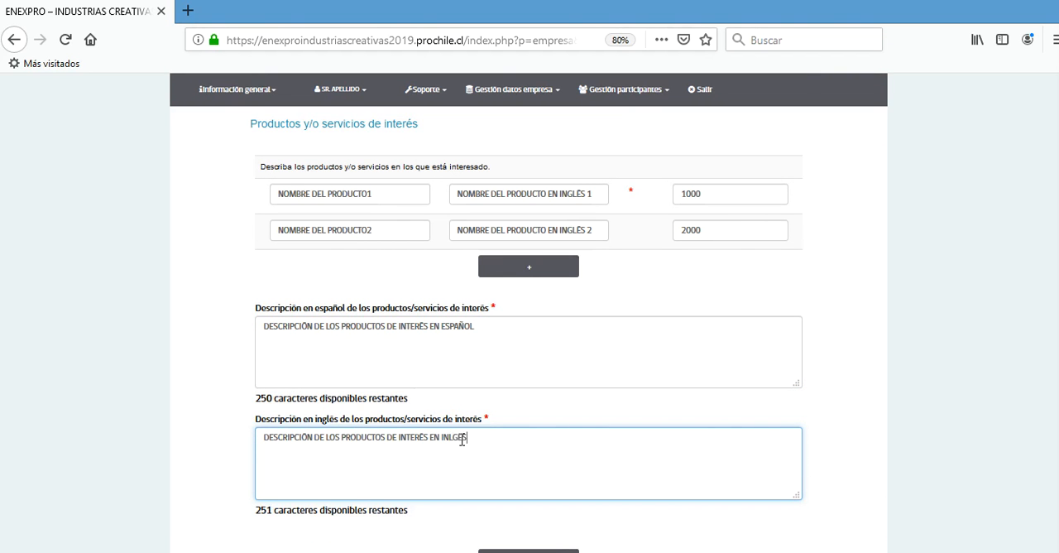
pyautogui.scroll(-3, 580, 447)
pyautogui.click(534, 402)
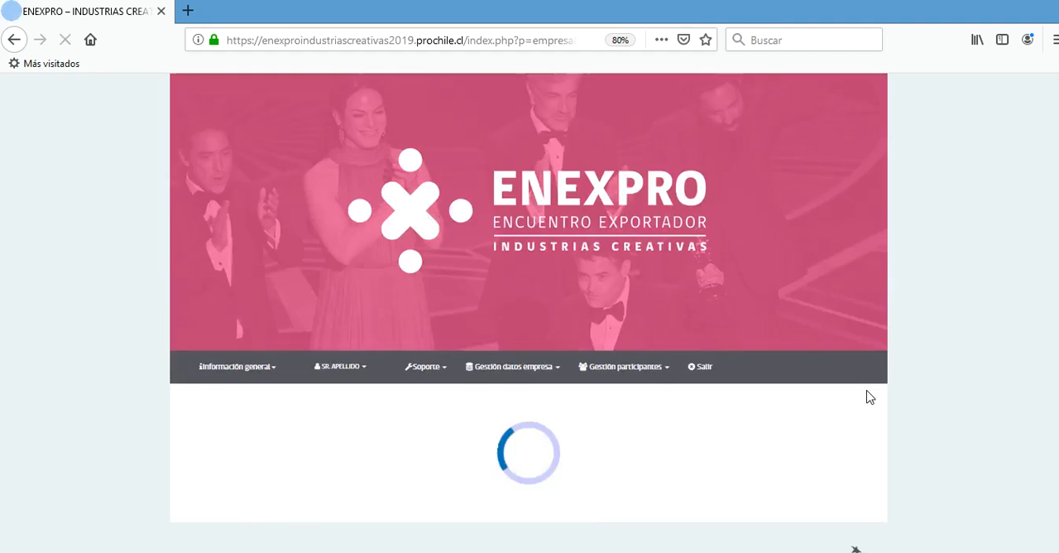
# - Enter "PERFIL DEL PROVEEDOR POTENCIAL" as the profile of the potential supplier for this event
pyautogui.scroll(-3, 869, 396)
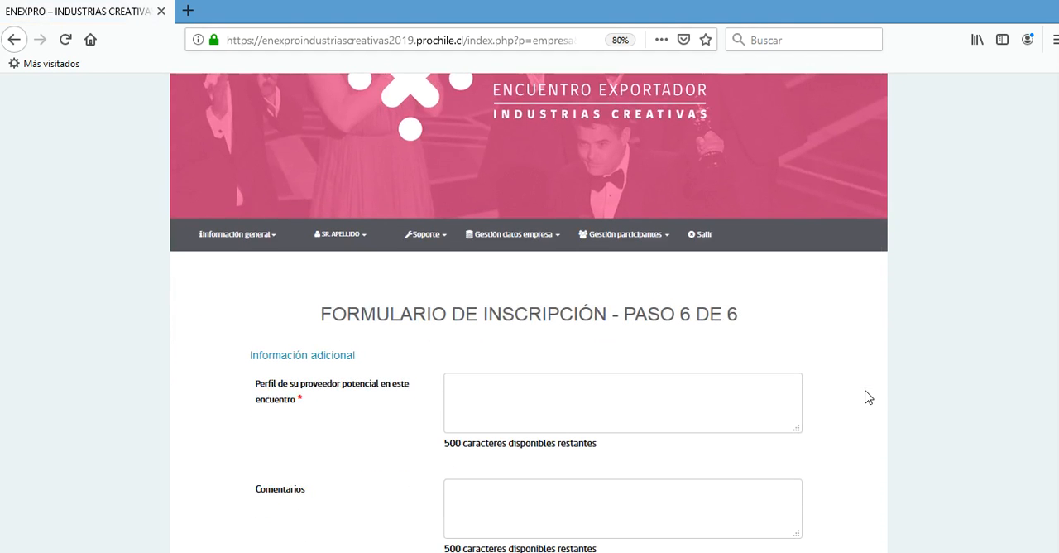
pyautogui.click(629, 397)
pyautogui.write('PERFIL DEL PROV')
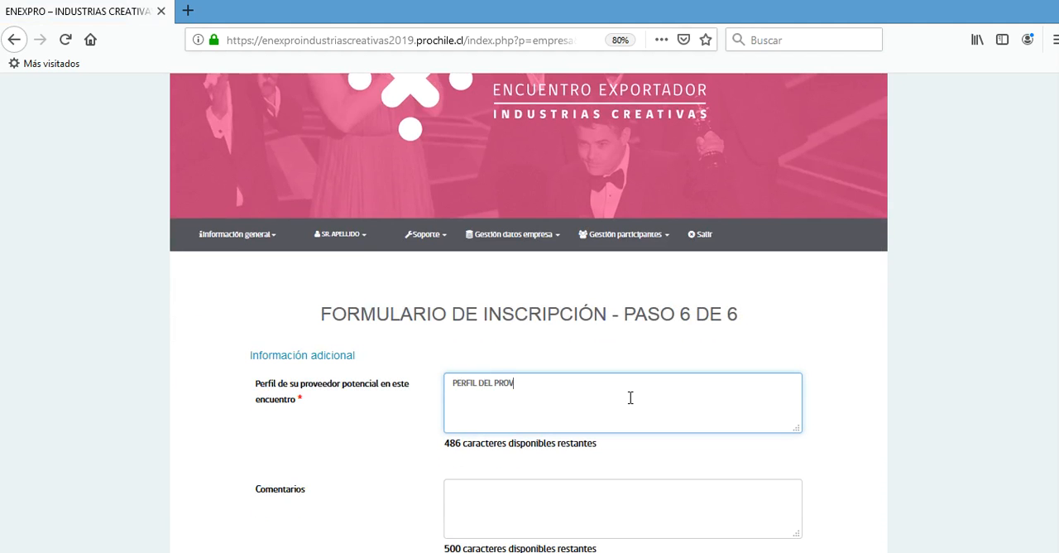
pyautogui.write('EEDOR POTENCIAL')
# - Enter "COMENTARIOS ADICIONALES QUE CONSIDERE NECESARIOS (ES OPCIONAL" as the comments, and save step 6 to complete the registration
pyautogui.click(640, 492)
pyautogui.write('COMENTARIO')
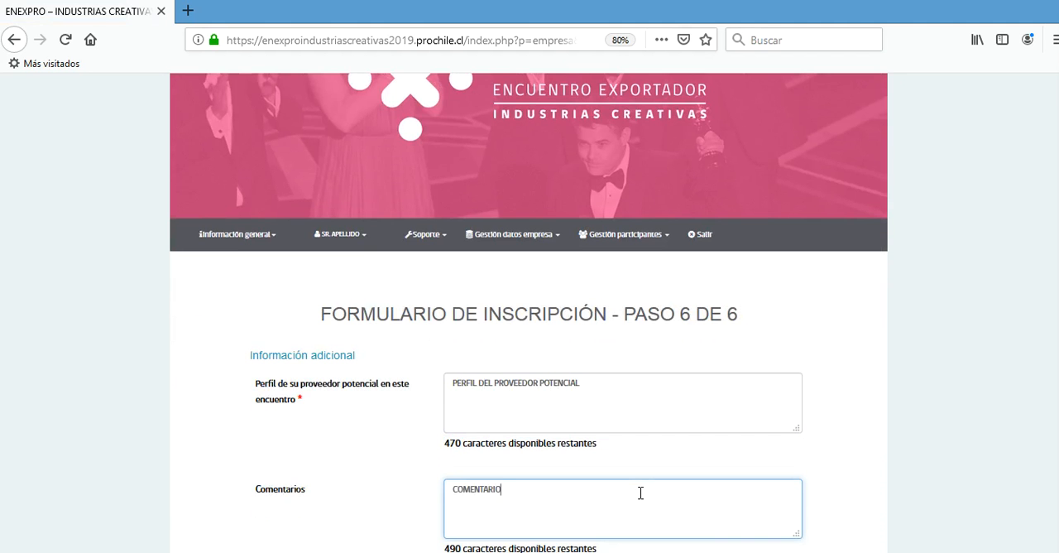
pyautogui.write('S ADCION')
pyautogui.press('BackSpace')
pyautogui.press('BackSpace')
pyautogui.press('BackSpace')
pyautogui.press('BackSpace')
pyautogui.write('ICIONALES')
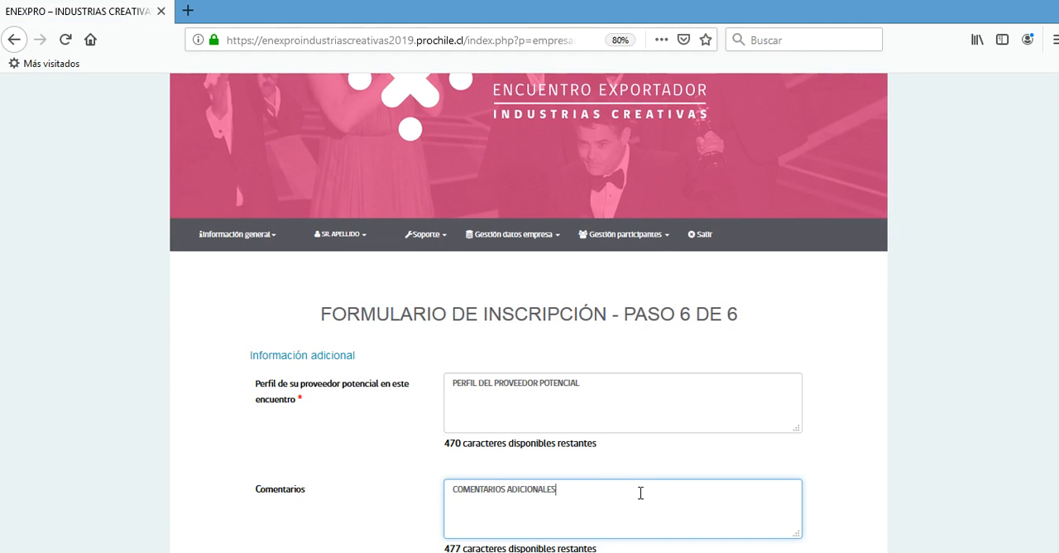
pyautogui.write(' QUE CONSIDERE NECESARIOS (ES OPCIONE')
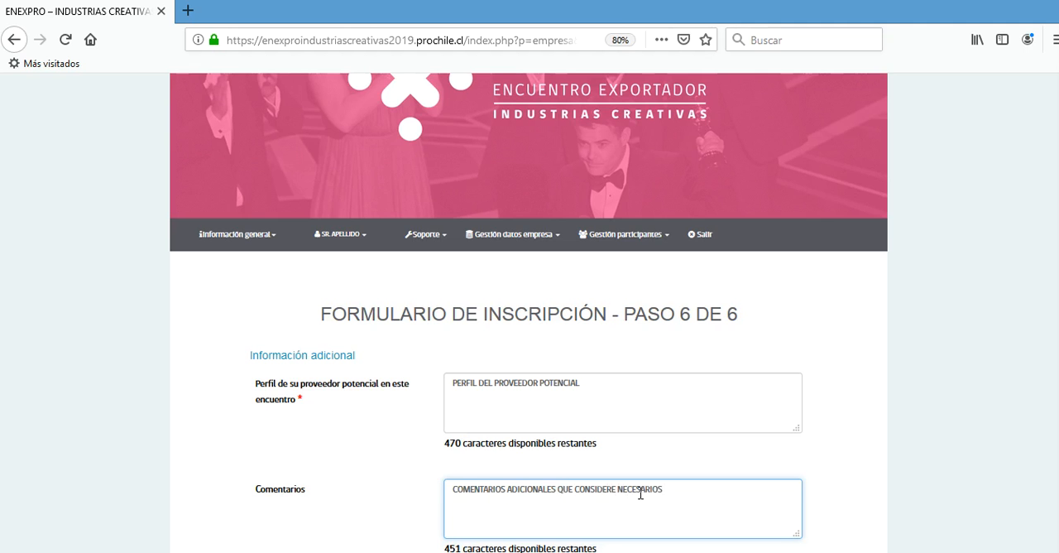
pyautogui.press('BackSpace')
pyautogui.write('AL')
pyautogui.scroll(-5, 971, 402)
pyautogui.click(517, 403)
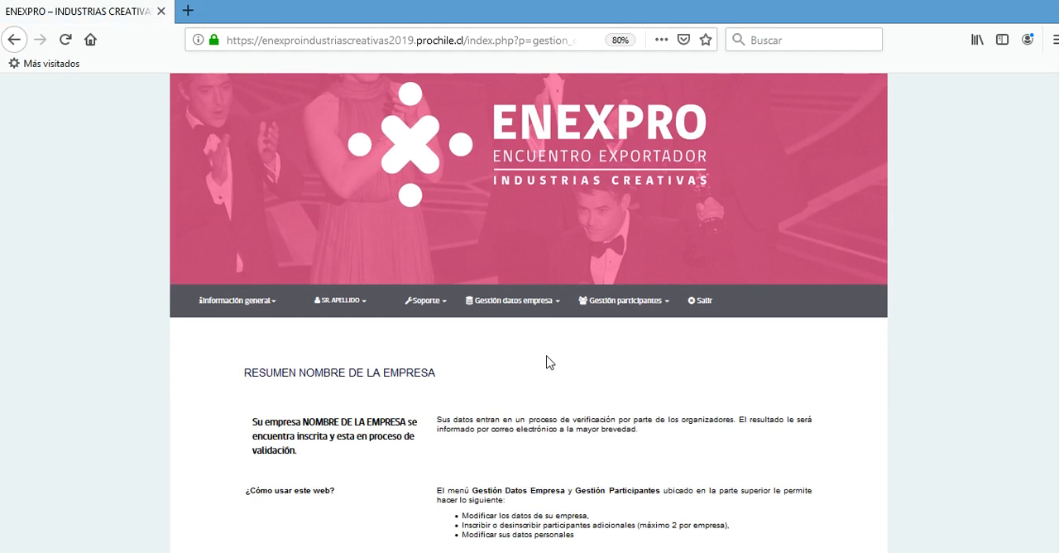
# - Examine the options for managing company data and participants, and the verification notice in the company summary
pyautogui.click(542, 303)
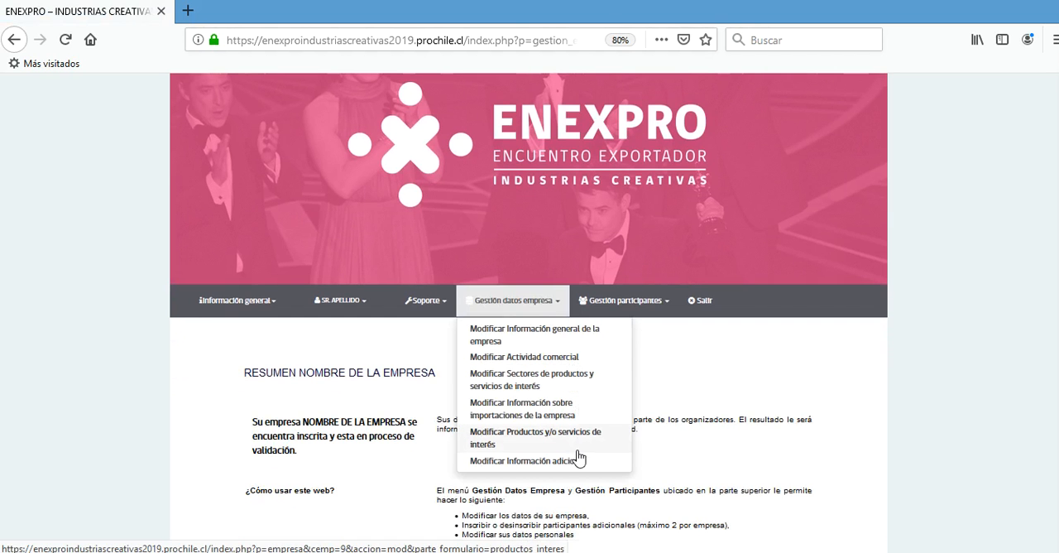
pyautogui.click(648, 302)
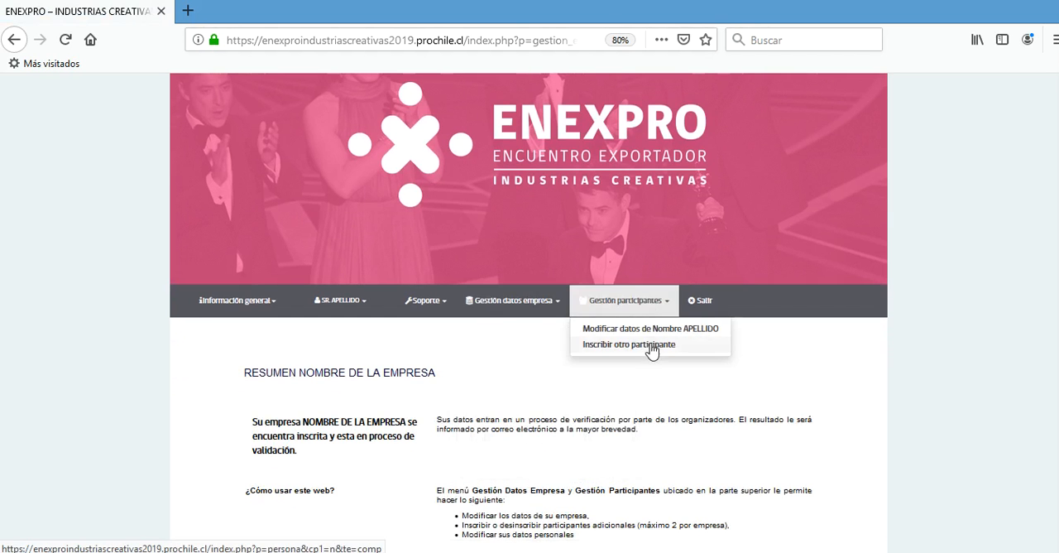
pyautogui.click(354, 322)
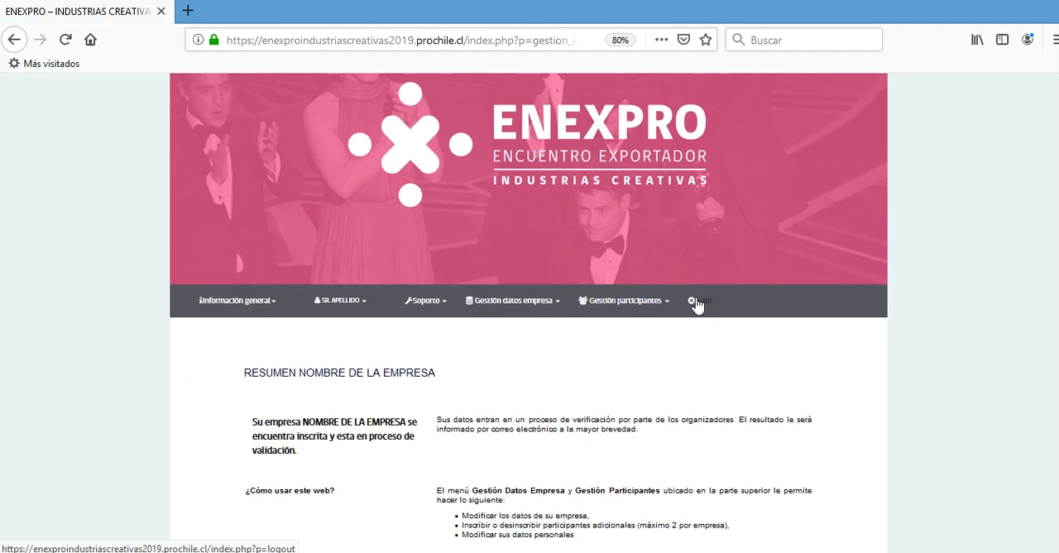
pyautogui.moveTo(437, 419); pyautogui.dragTo(654, 435)
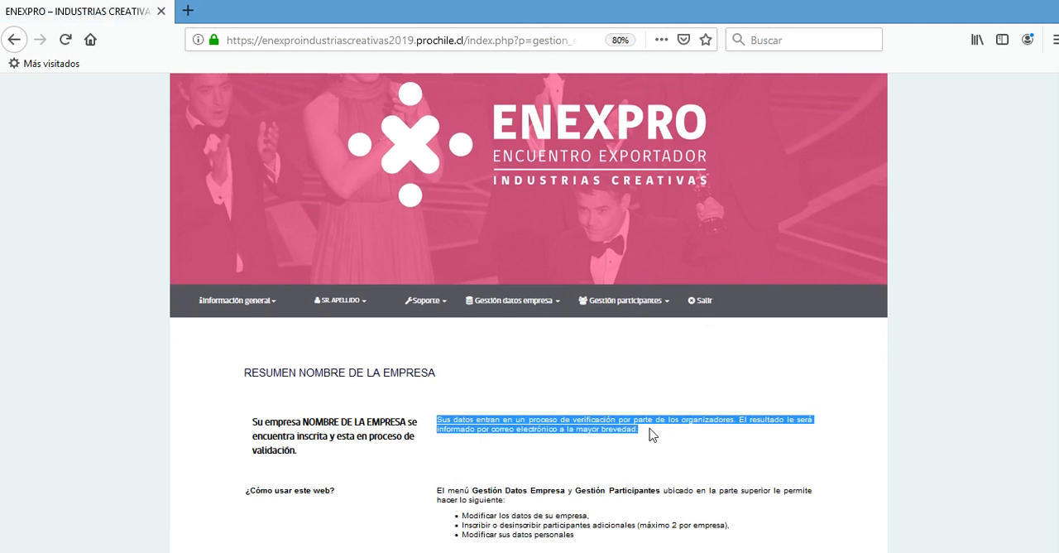
pyautogui.click(653, 444)
# - Log out of the company's registration account
pyautogui.scroll(-2, 714, 336)
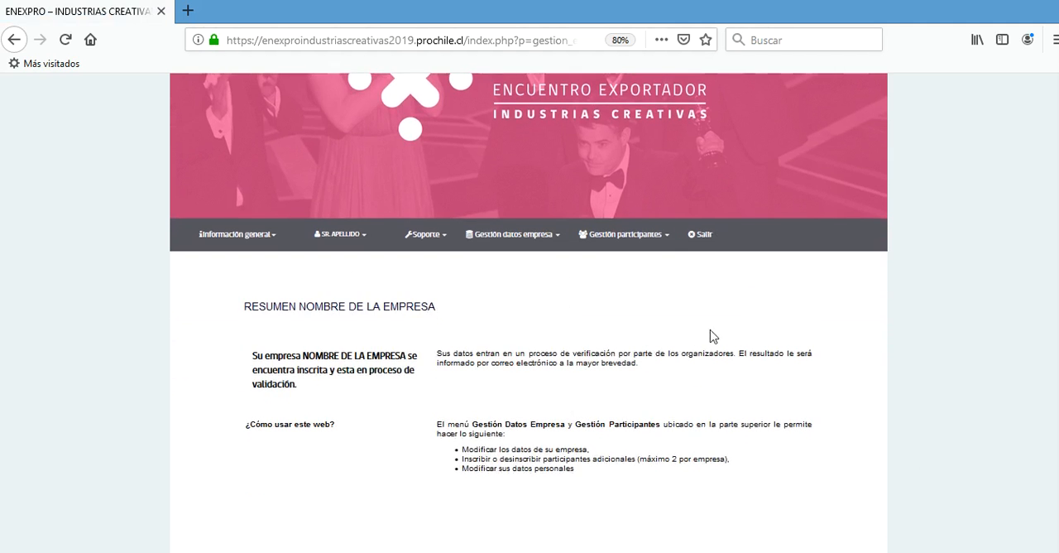
pyautogui.click(702, 239)
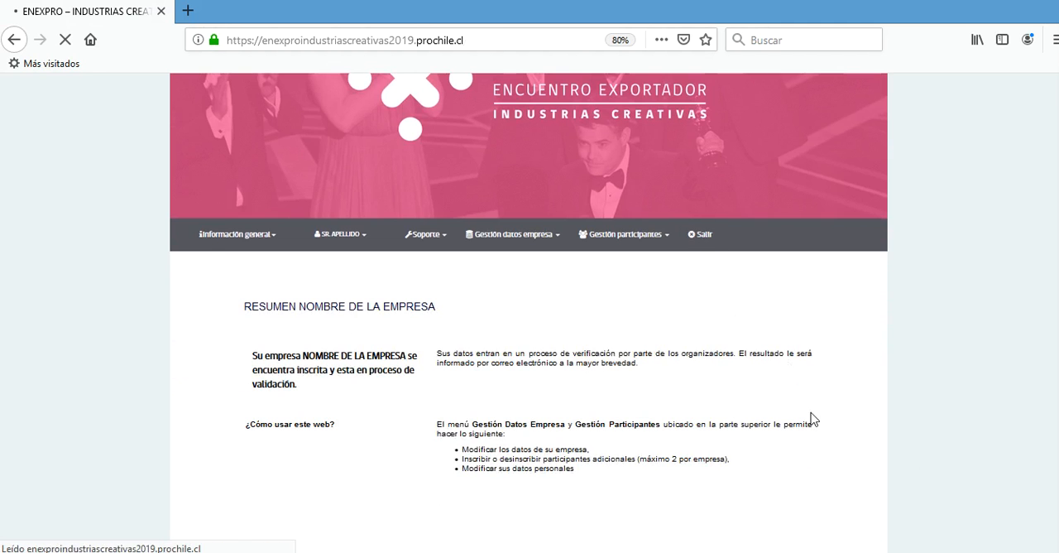